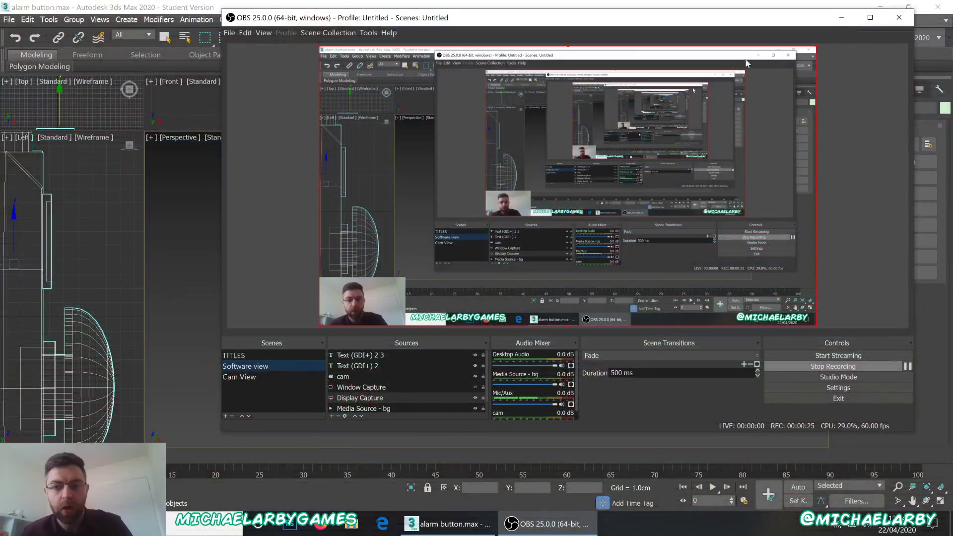
Minimise OBS Studio to bring the 3ds Max alarm button scene into view.
left_click(843, 19)
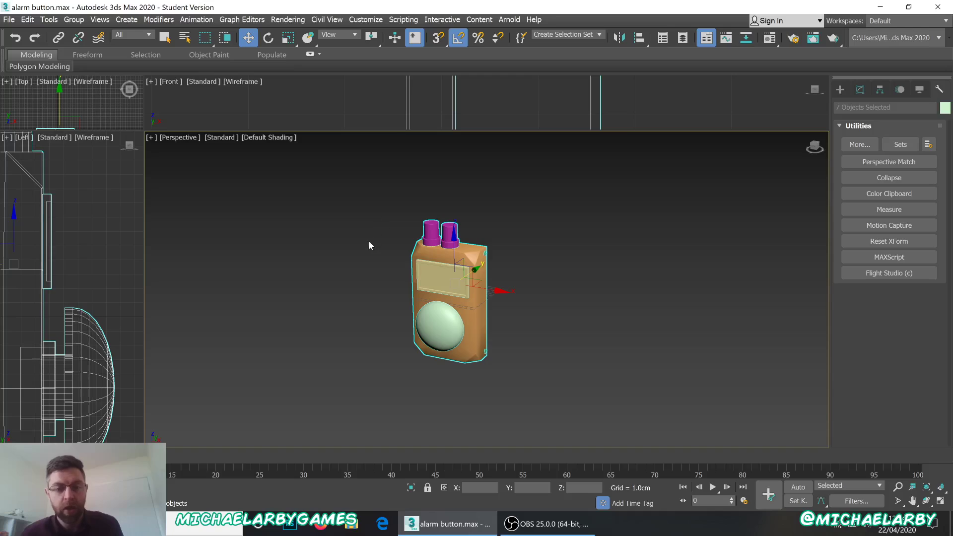
middle_click_drag(542, 324, 541, 279, "alt")
scroll(543, 273, "up", 5)
scroll(540, 275, "down", 3)
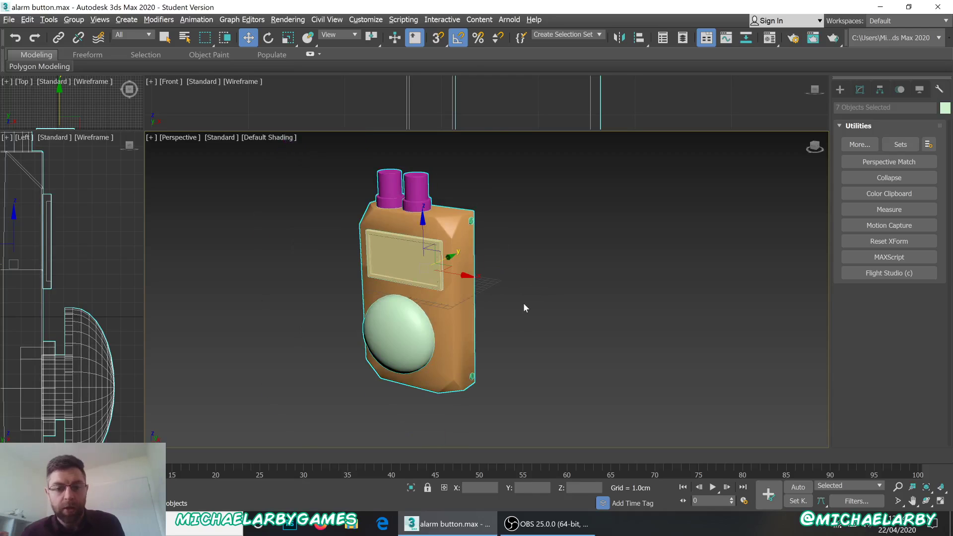
scroll(538, 308, "down", 3)
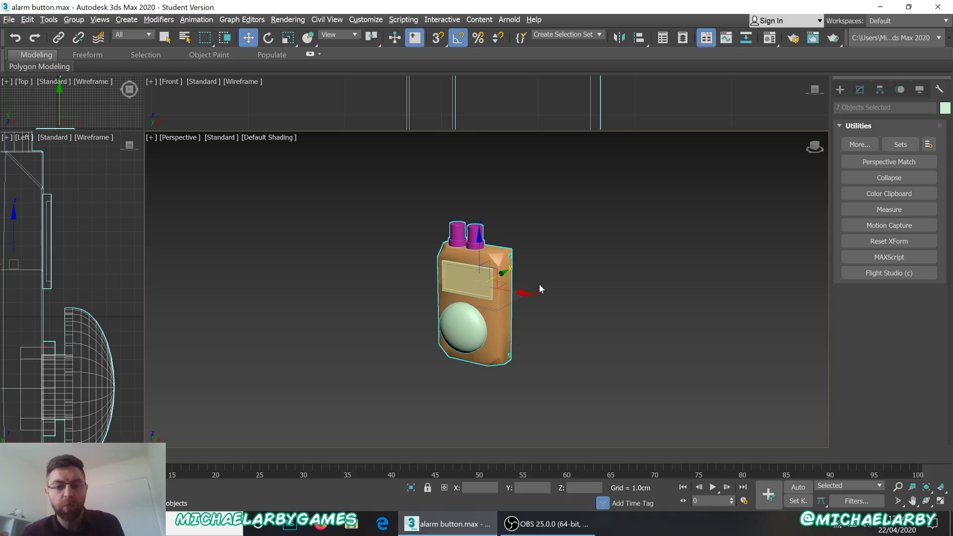
scroll(539, 288, "up", 3)
scroll(540, 289, "down", 2)
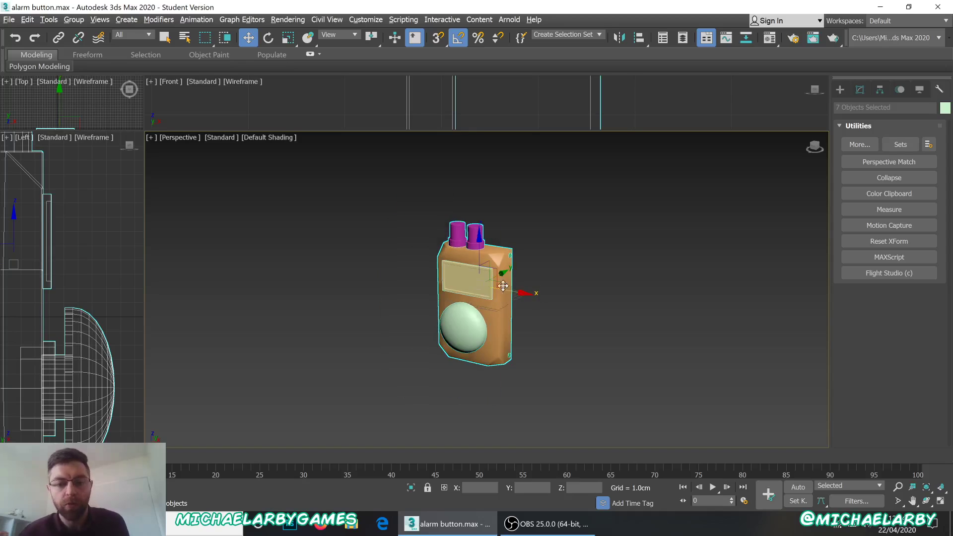
key("shift+z")
key("shift+y")
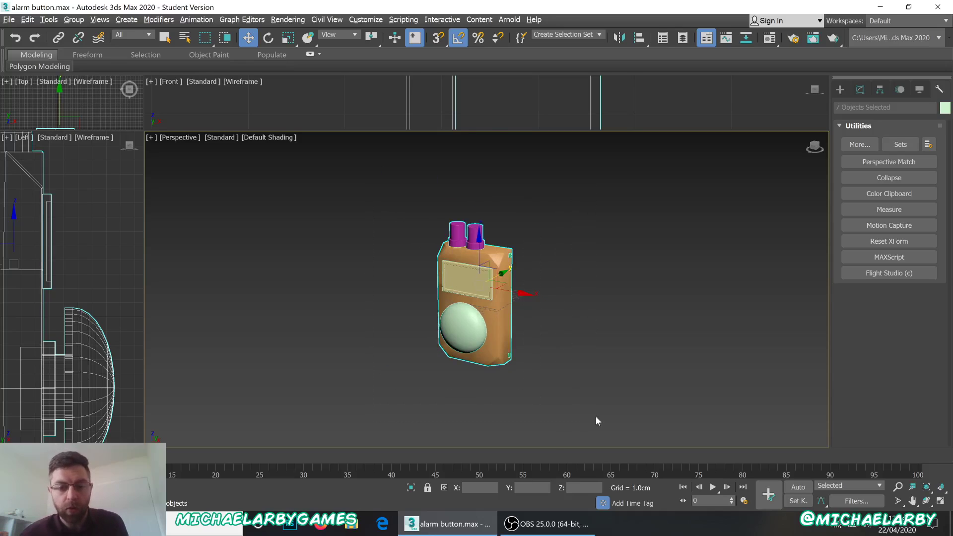
left_click(632, 247)
left_click_drag(376, 190, 567, 405)
scroll(512, 272, "up", 2)
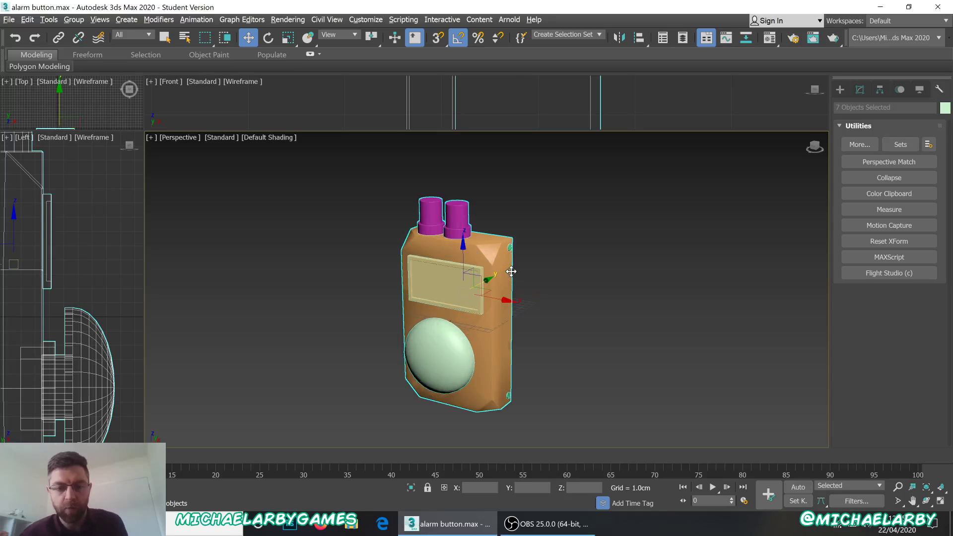
Drag the seven parts right of the grid centre, checking from angled and front views.
left_click_drag(484, 290, 760, 279)
key("Delete")
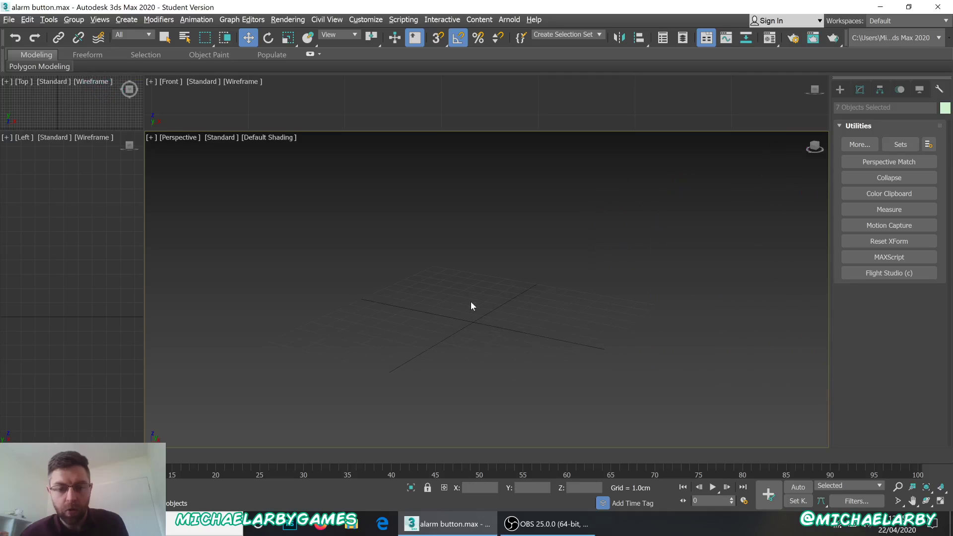
mouse_move(471, 302)
middle_mouse_down("alt")
mouse_move(480, 317)
mouse_move(475, 297)
middle_mouse_up("alt")
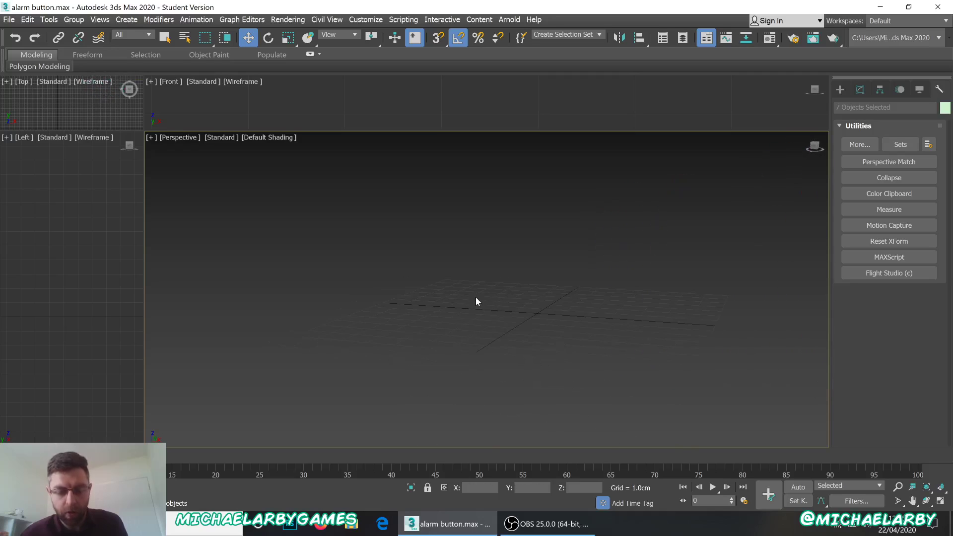
scroll(505, 311, "down", 2)
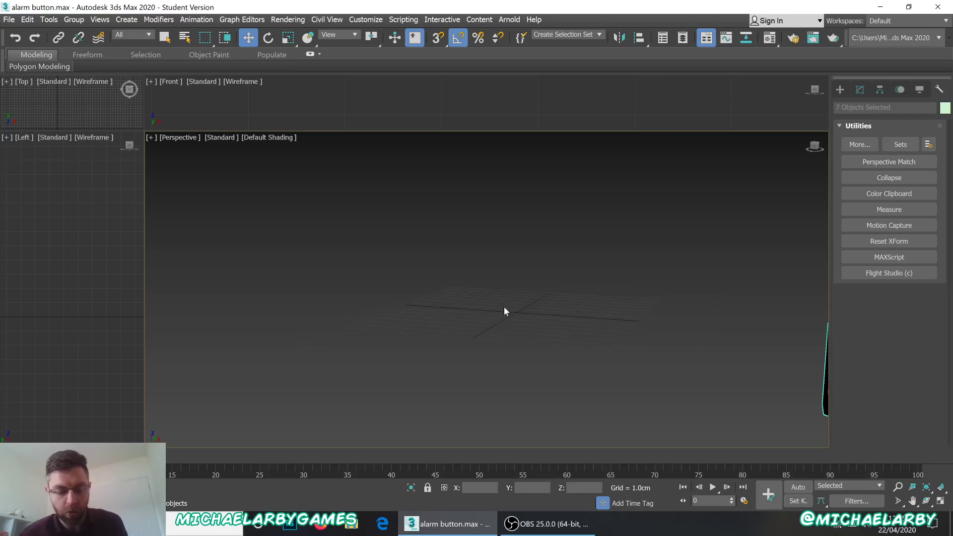
scroll(504, 311, "down", 2)
middle_click_drag(498, 302, 410, 373, "alt")
left_click_drag(734, 306, 383, 311)
mouse_move(382, 312)
middle_mouse_down("alt")
mouse_move(339, 332)
mouse_move(372, 345)
mouse_move(371, 323)
middle_mouse_up("alt")
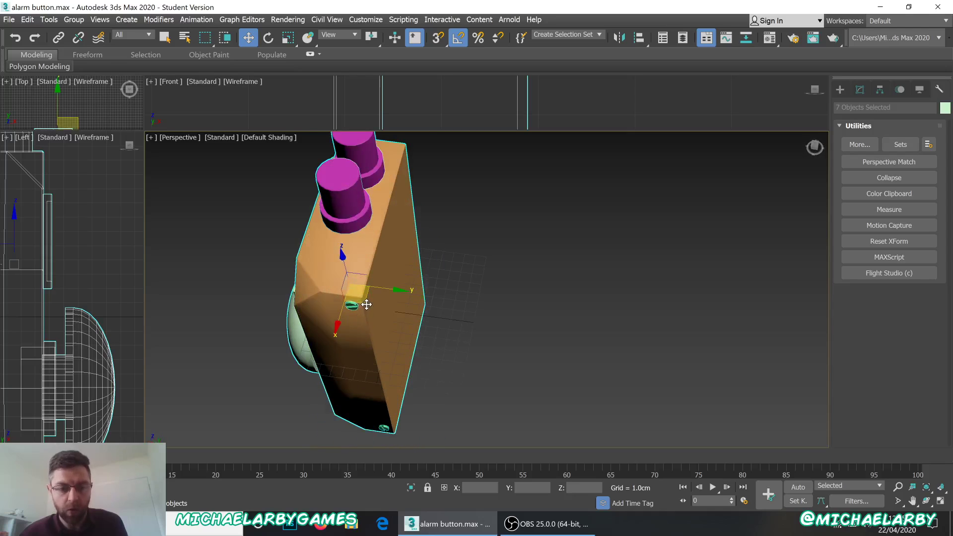
scroll(367, 304, "up", 2)
Fine-tune the model's position along Y, then slide all seven parts further right.
left_click_drag(356, 287, 331, 291)
scroll(378, 325, "down", 3)
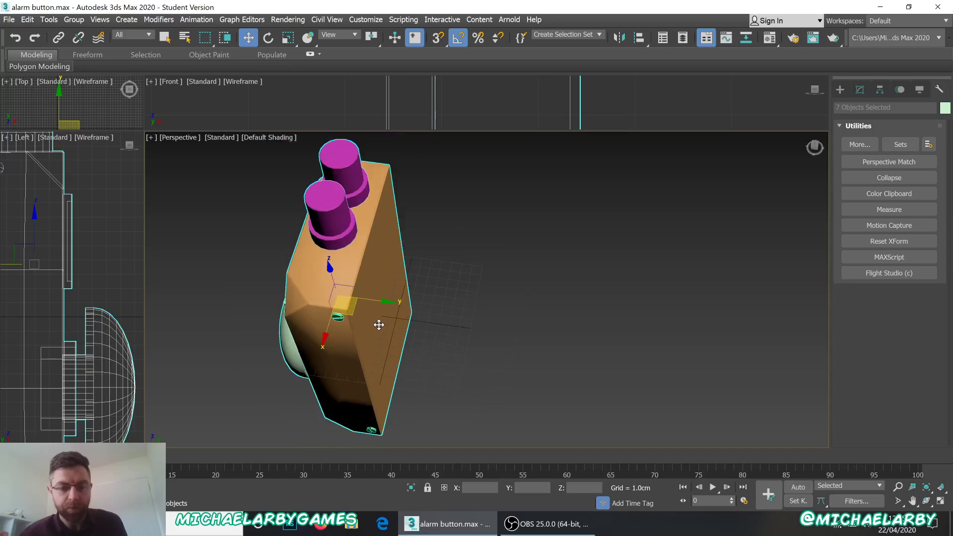
middle_click_drag(356, 347, 451, 314, "alt")
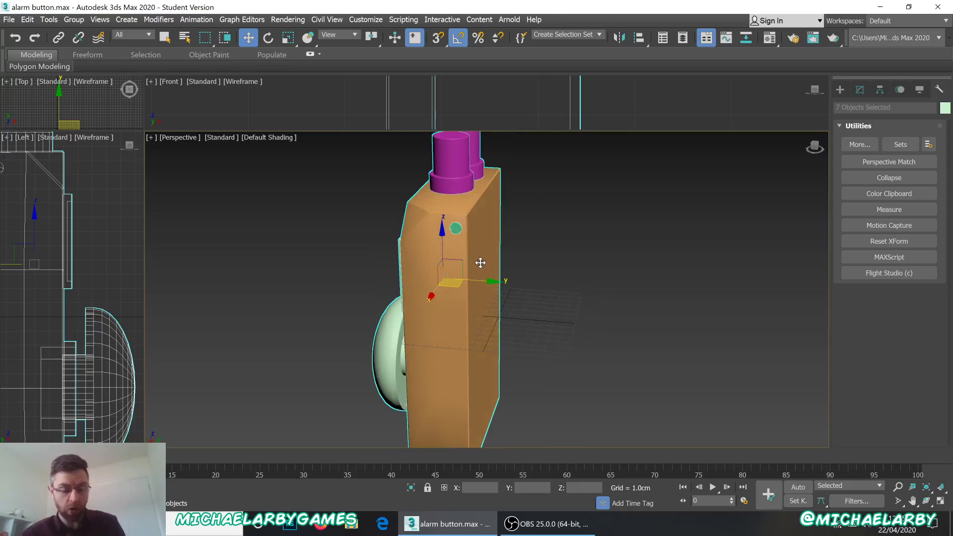
scroll(492, 308, "up", 2)
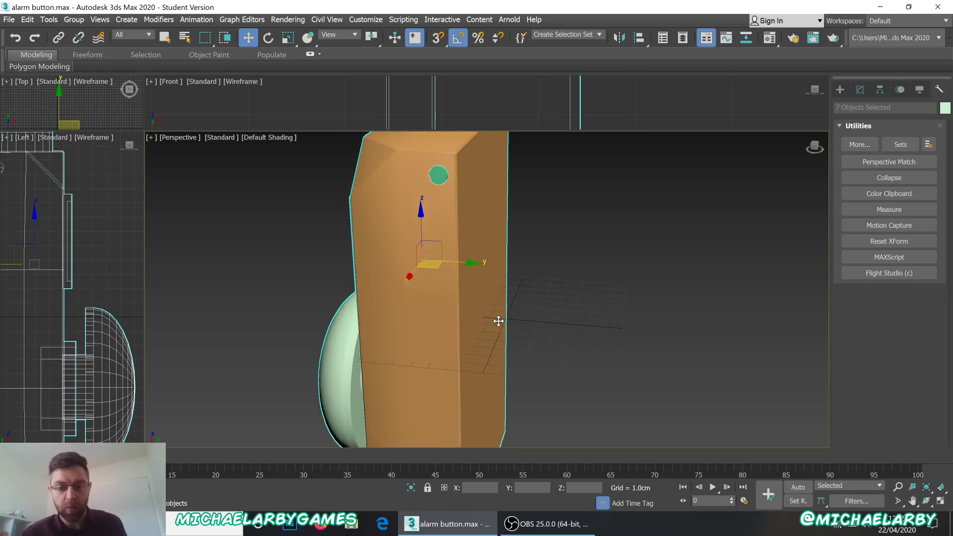
scroll(499, 322, "up", 2)
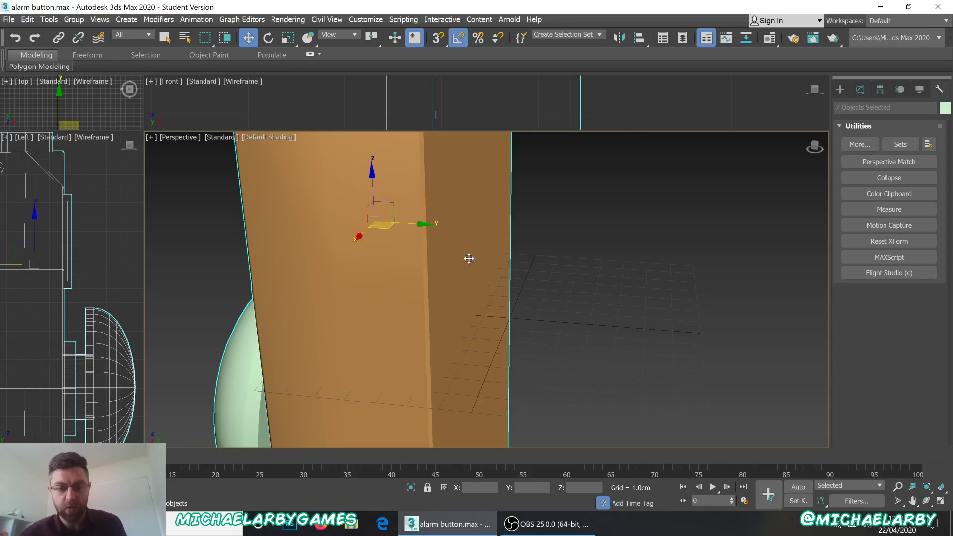
left_click_drag(405, 222, 455, 260)
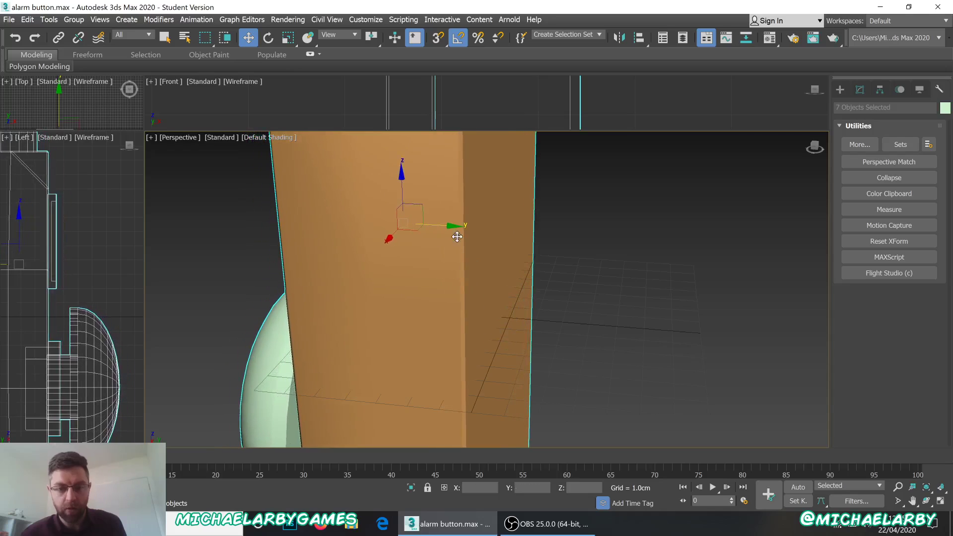
left_click_drag(440, 226, 452, 225)
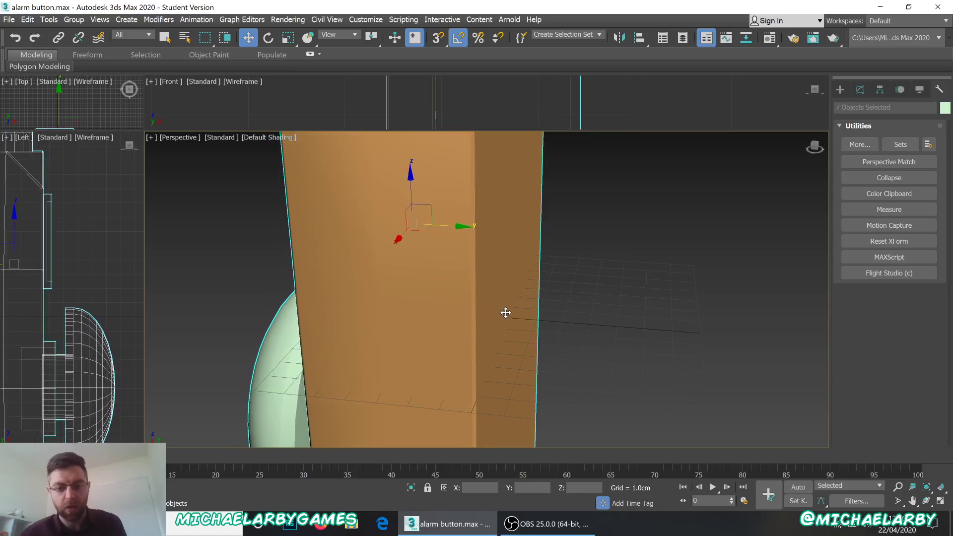
scroll(497, 320, "down", 6)
middle_click_drag(474, 317, 412, 323, "alt")
scroll(507, 323, "down", 2)
left_click_drag(416, 297, 777, 271)
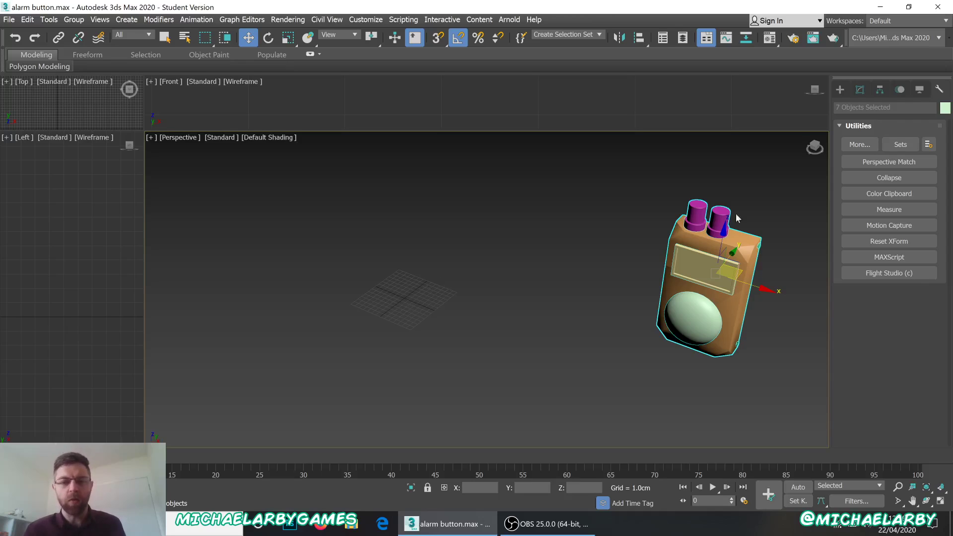
Nudge the model left, then clear and redo the marquee selection around it.
mouse_move(739, 269)
left_mouse_down()
mouse_move(694, 269)
mouse_move(753, 261)
left_mouse_up()
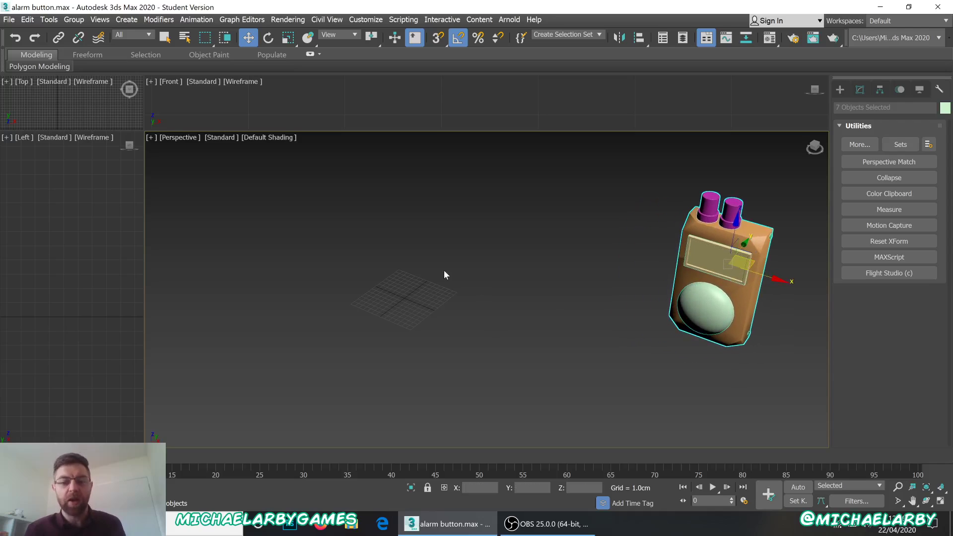
scroll(444, 270, "down", 5)
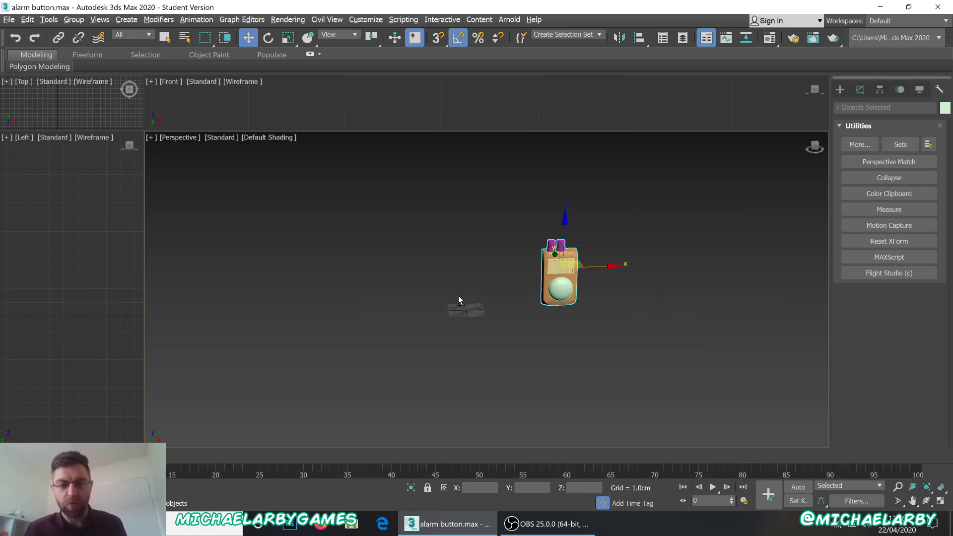
middle_click_drag(445, 307, 413, 320)
left_click(499, 317)
left_click_drag(453, 214, 605, 338)
left_click_drag(618, 201, 689, 380)
left_click_drag(742, 166, 800, 371)
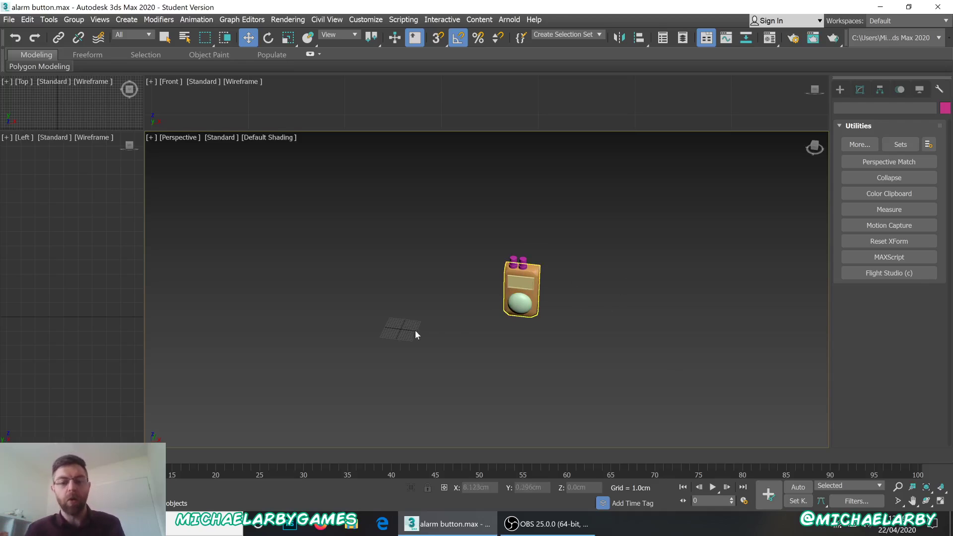
Select all seven parts and drag them left toward the grid centre, then deselect.
middle_click_drag(462, 315, 453, 293, "alt")
left_click_drag(478, 256, 577, 352)
left_click_drag(553, 296, 416, 300)
scroll(387, 311, "up", 10)
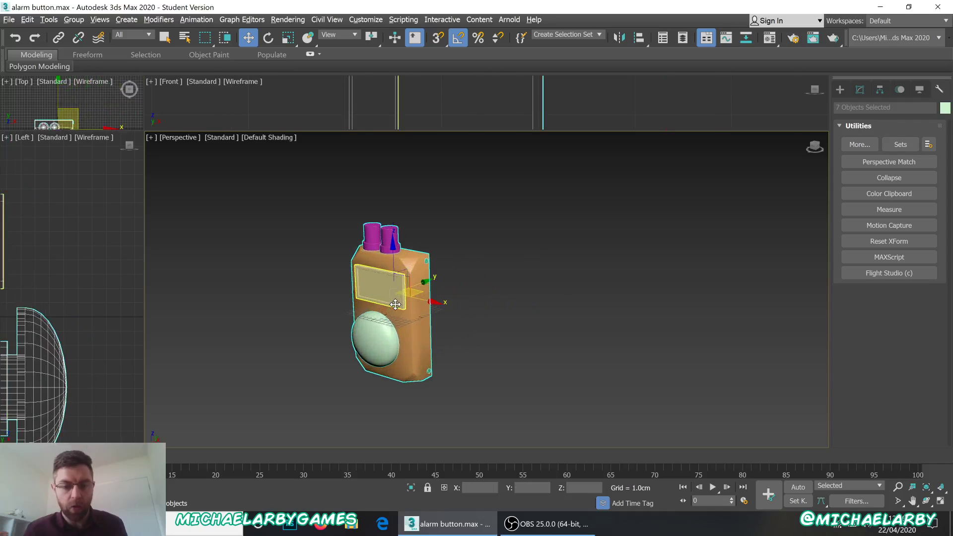
middle_click_drag(428, 320, 385, 321, "alt")
left_click_drag(391, 273, 328, 274)
scroll(359, 285, "down", 6)
middle_click_drag(278, 316, 372, 316, "alt")
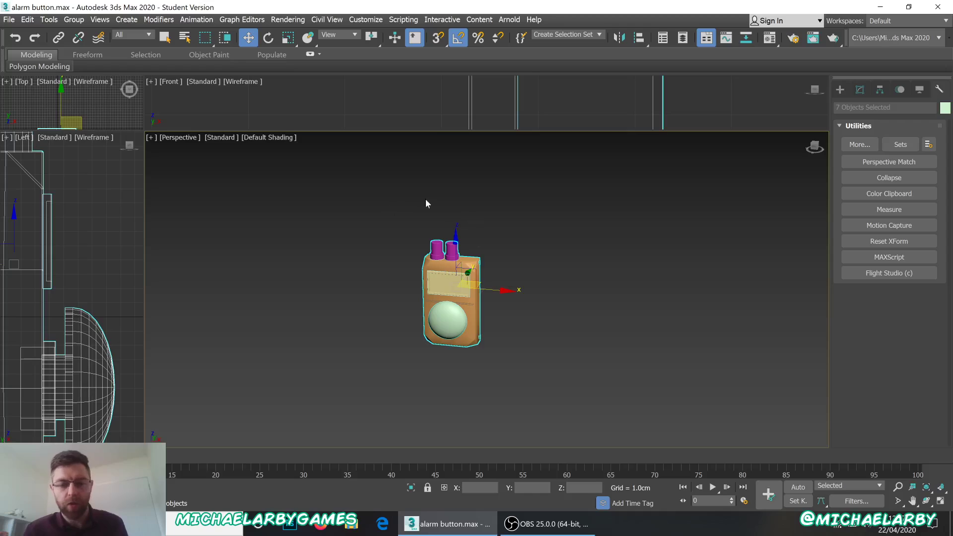
left_click(536, 314)
Marquee-select all seven alarm button parts in the Perspective viewport.
left_click_drag(398, 220, 527, 387)
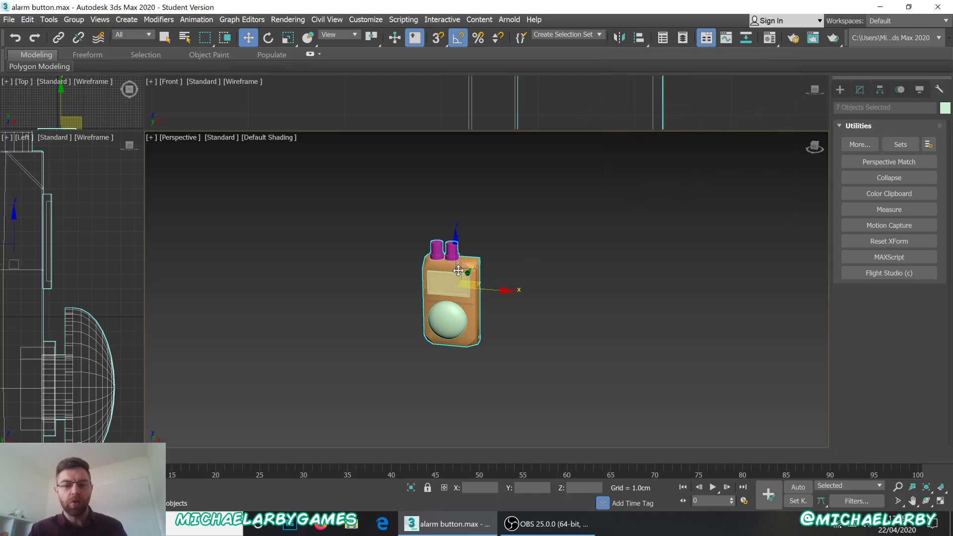
scroll(407, 323, "up", 2)
scroll(409, 311, "down", 2)
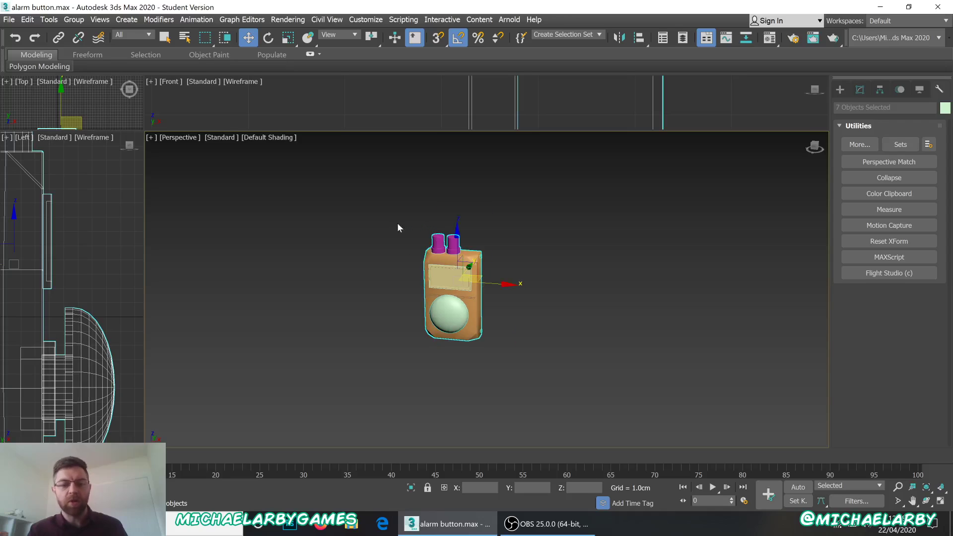
Open the Reset XForm utility and apply Reset Selected to all seven parts.
left_click(840, 89)
left_click(861, 89)
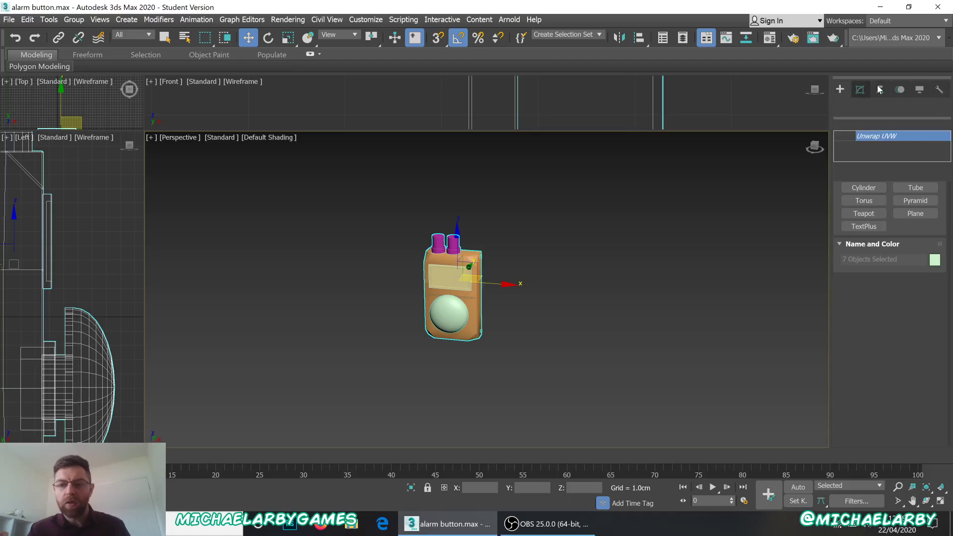
left_click(880, 89)
left_click(939, 90)
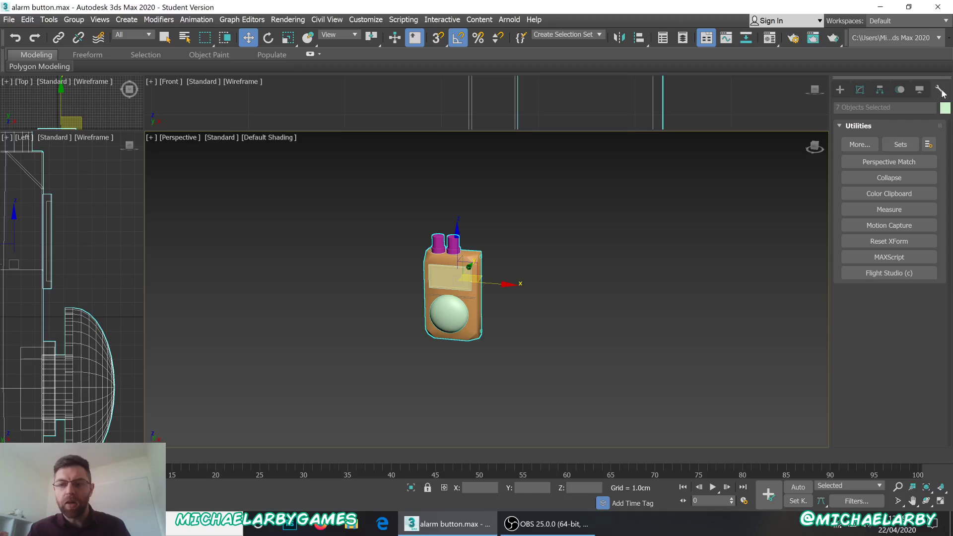
left_click(893, 242)
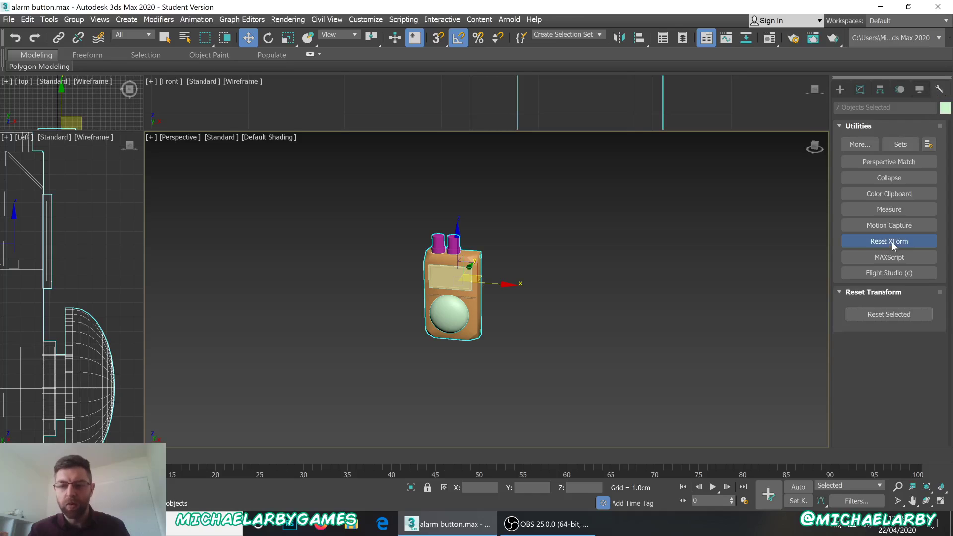
left_click_drag(367, 211, 540, 388)
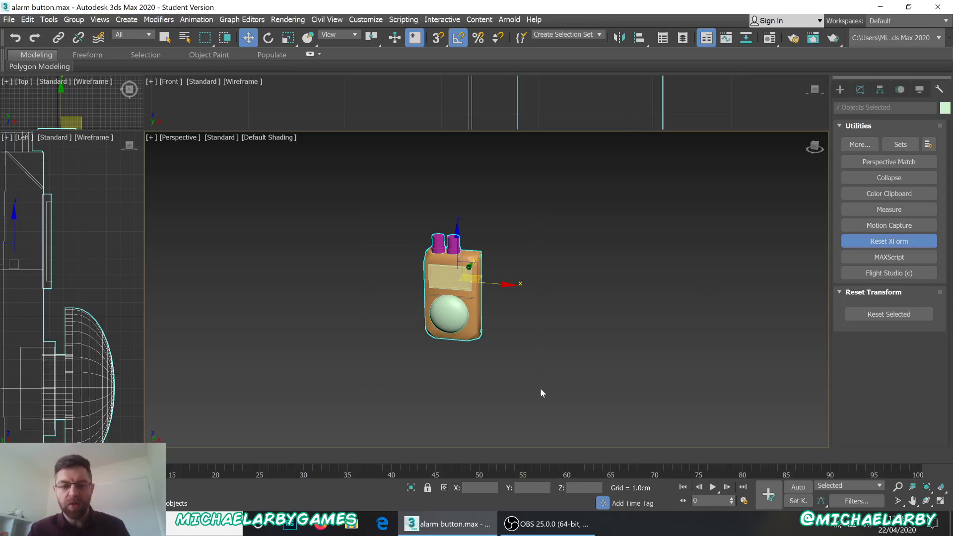
left_click(883, 314)
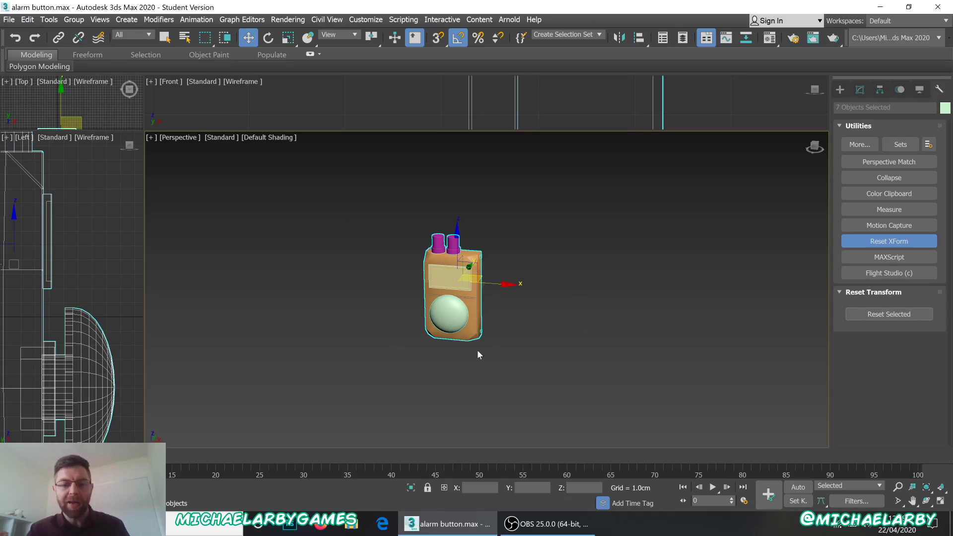
scroll(455, 301, "up", 2)
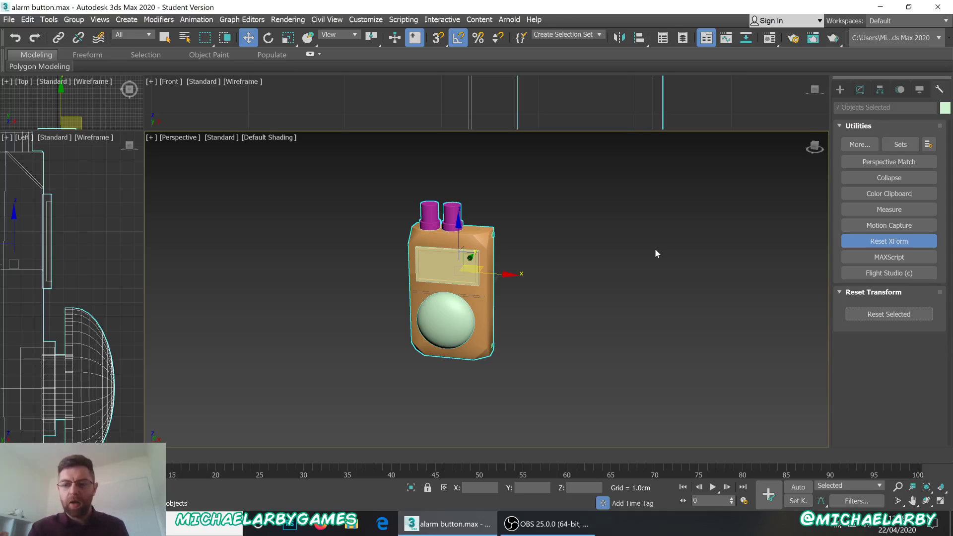
Switch from the Hierarchy panel back to Utilities with Reset XForm open.
left_click(880, 89)
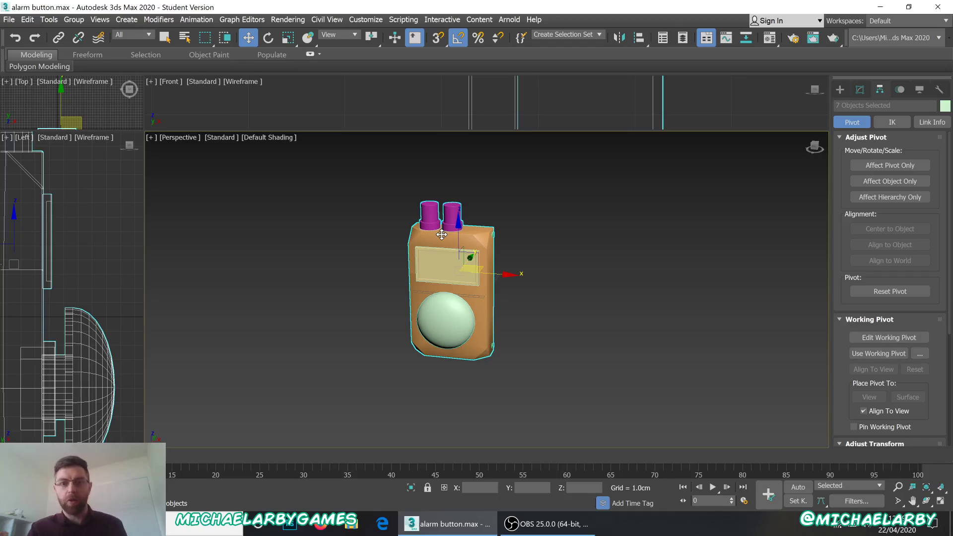
left_click(940, 89)
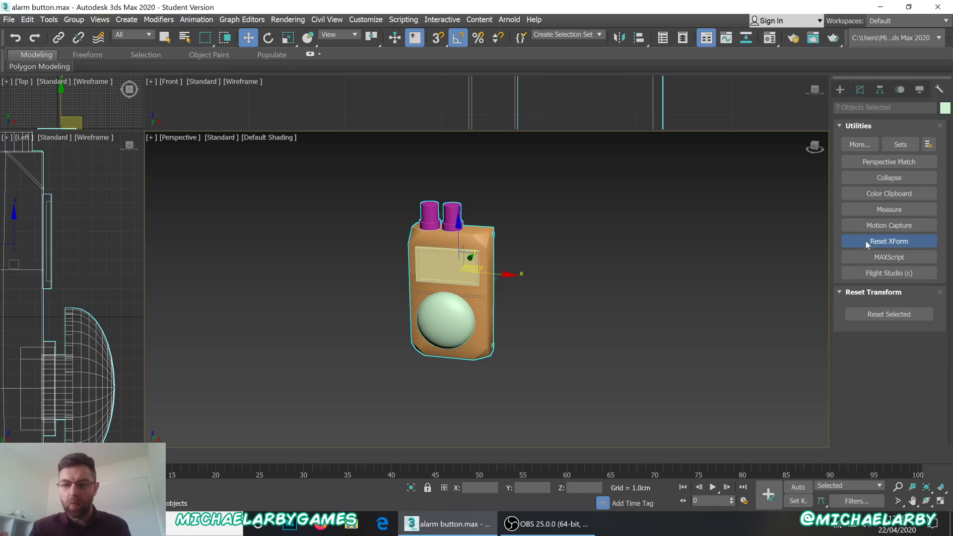
Use Hierarchy's Adjust Transform to reset the transform and scale of the seven parts.
left_click(881, 314)
left_click(892, 241)
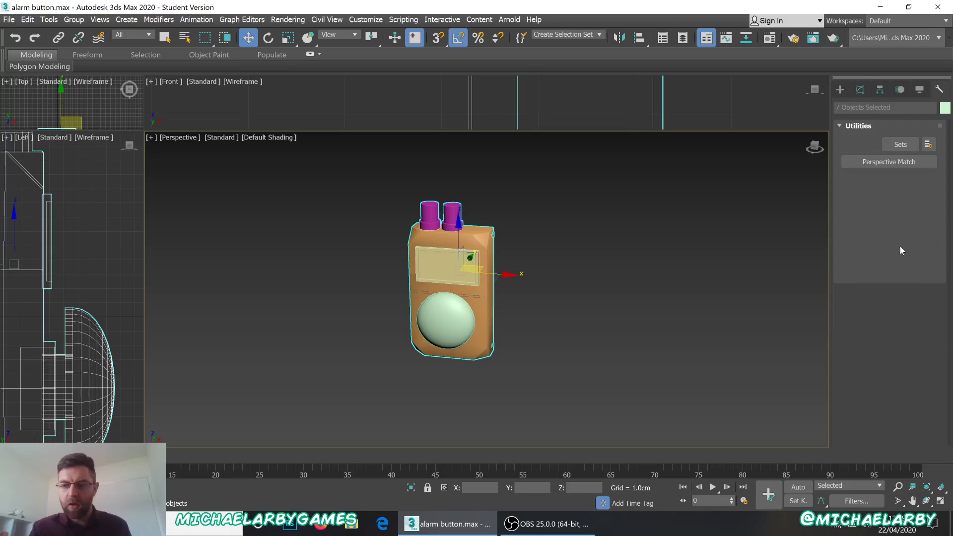
left_click(879, 90)
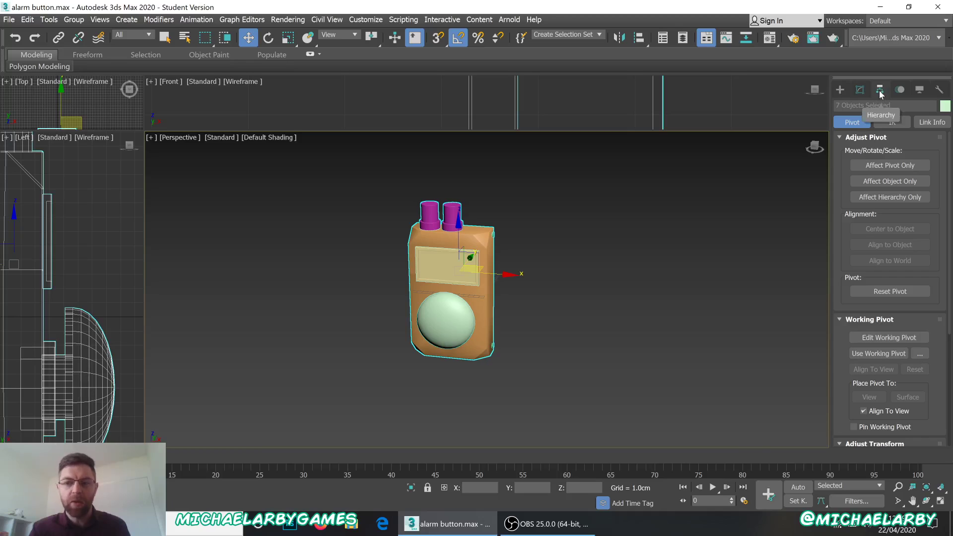
scroll(878, 183, "down", 5)
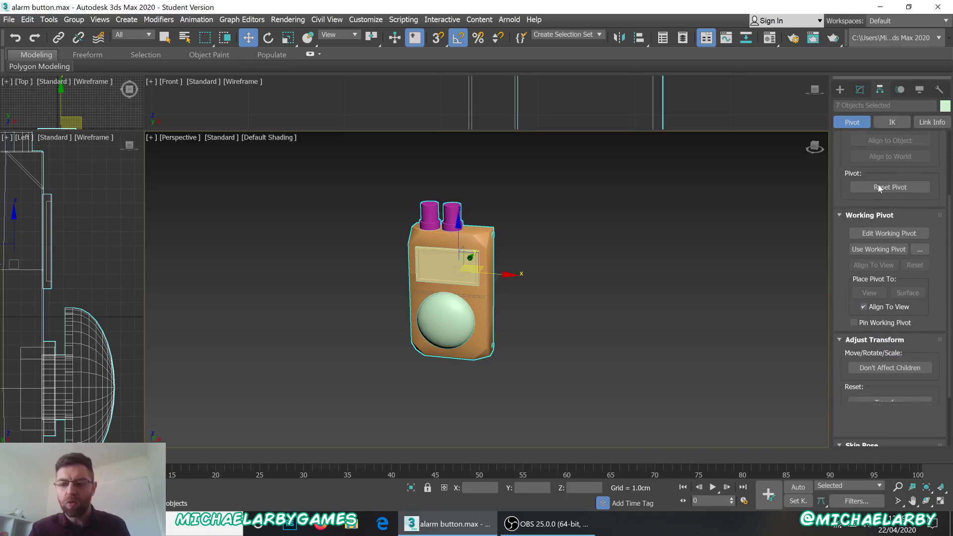
scroll(877, 184, "down", 1)
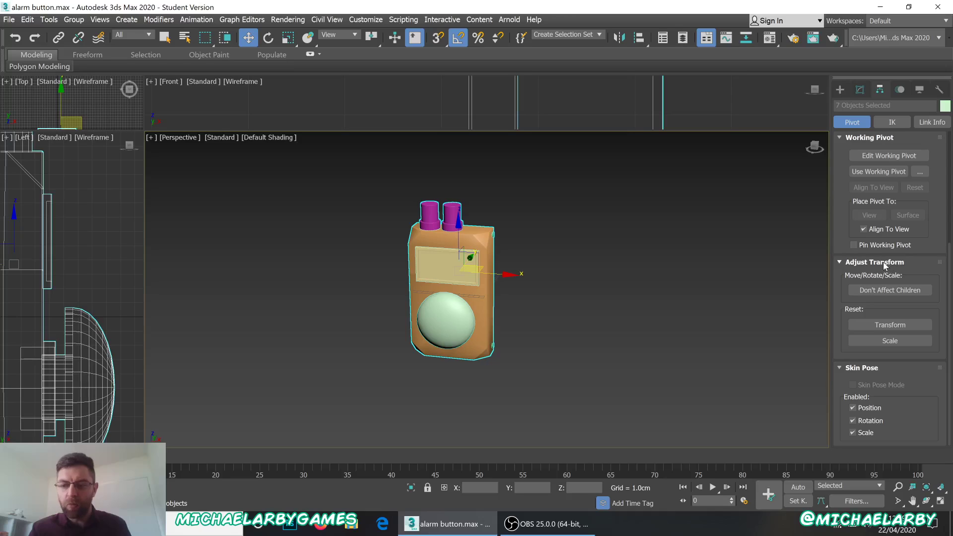
left_click(867, 326)
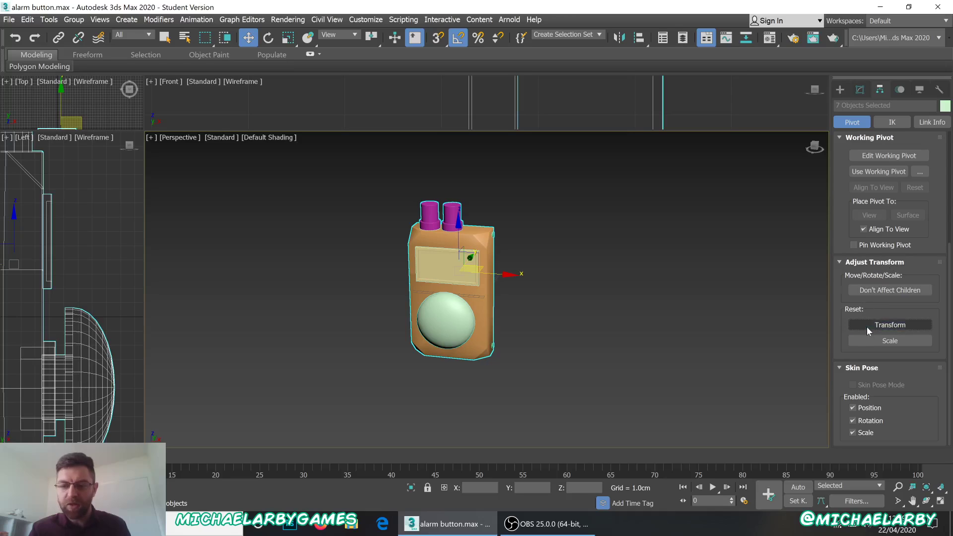
left_click(880, 342)
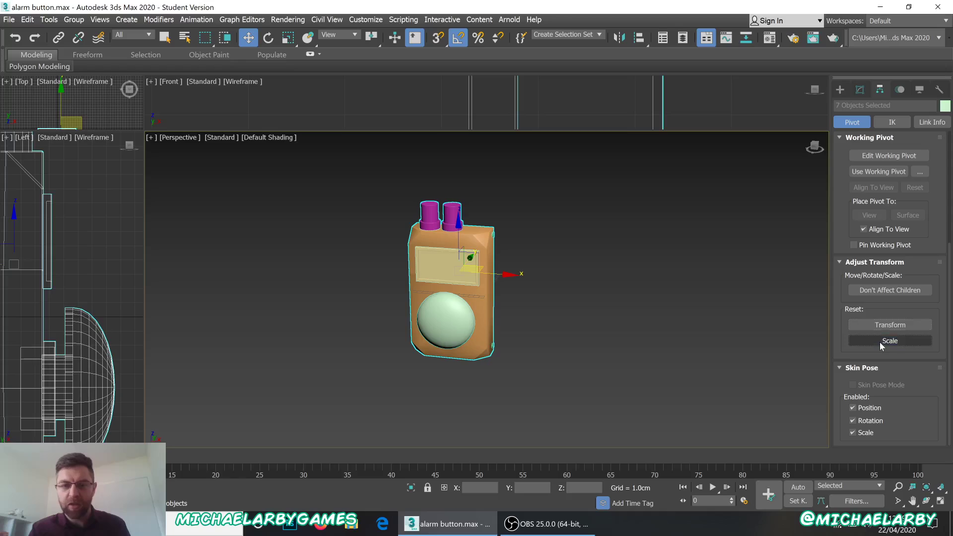
left_click(939, 89)
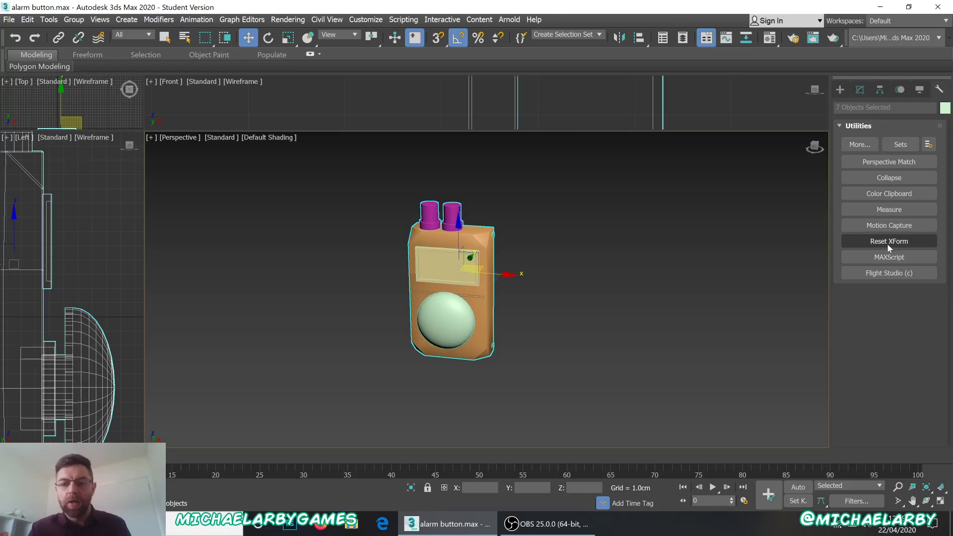
left_click(881, 89)
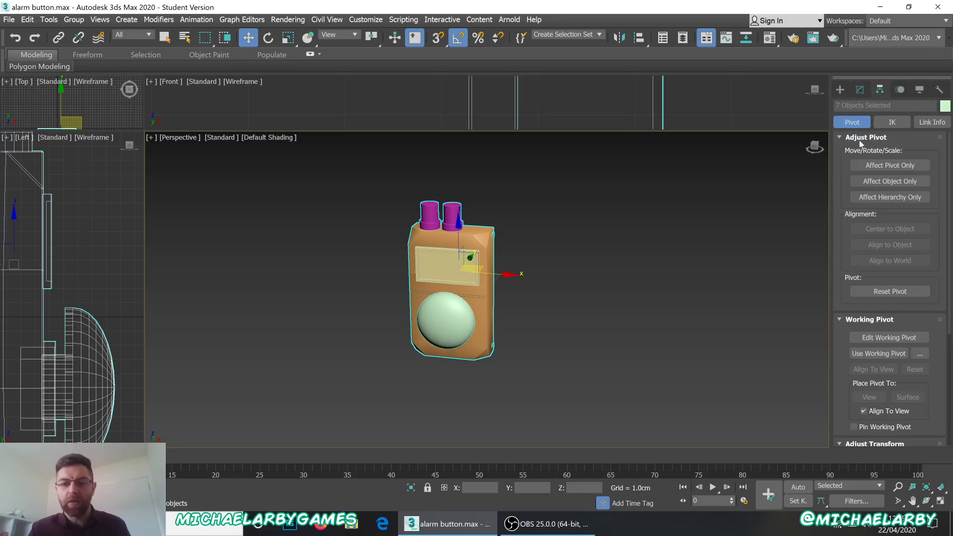
left_click(390, 178)
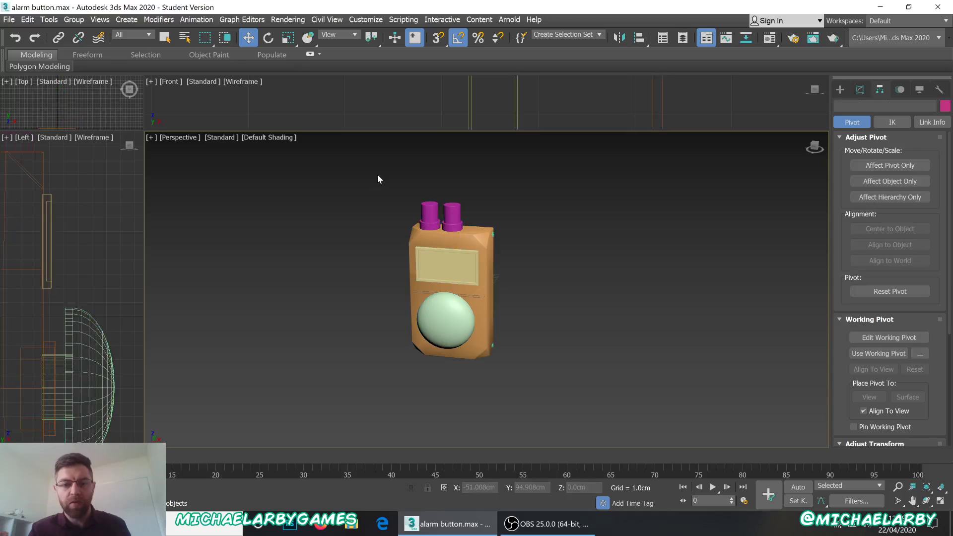
left_click_drag(378, 174, 516, 393)
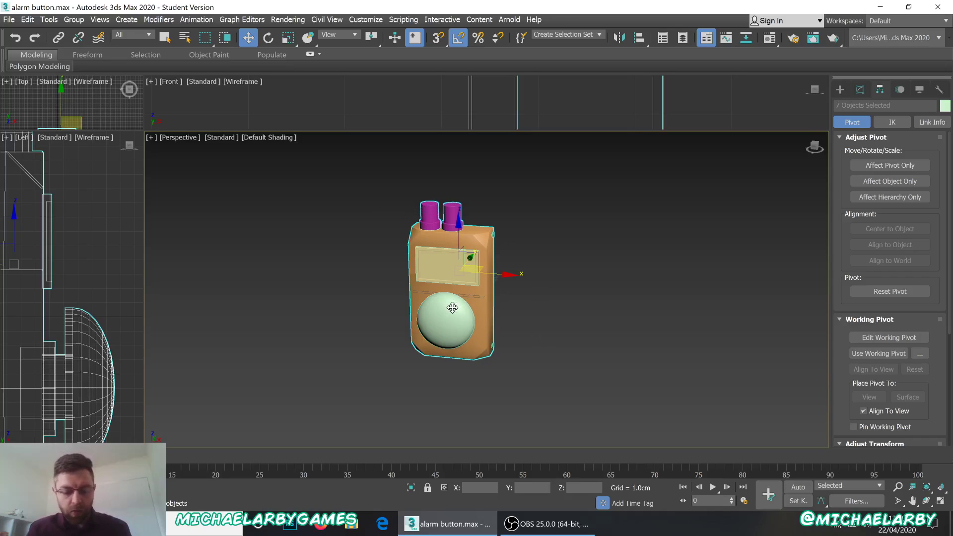
Open the Material Editor, try Slate mode, then return to the Compact Material Editor.
key("m")
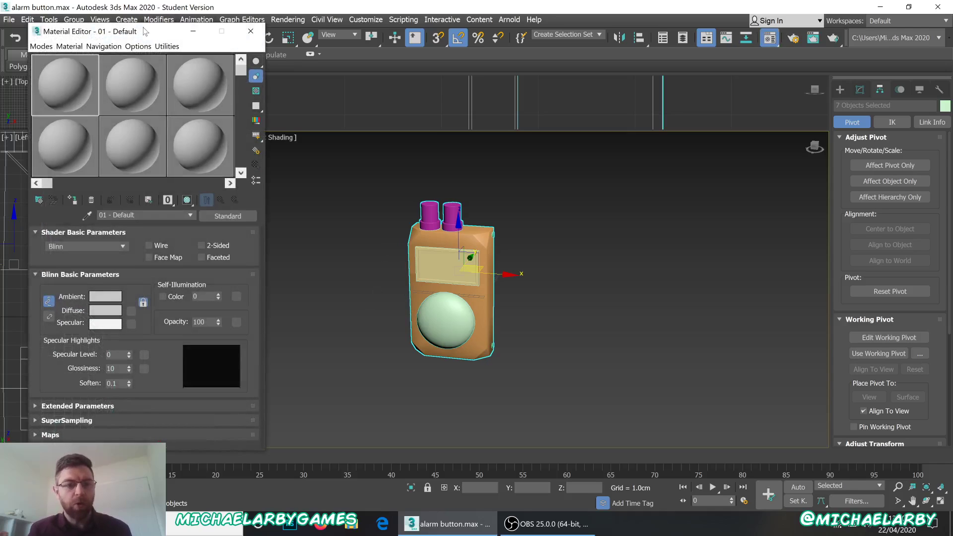
left_click_drag(138, 34, 151, 19)
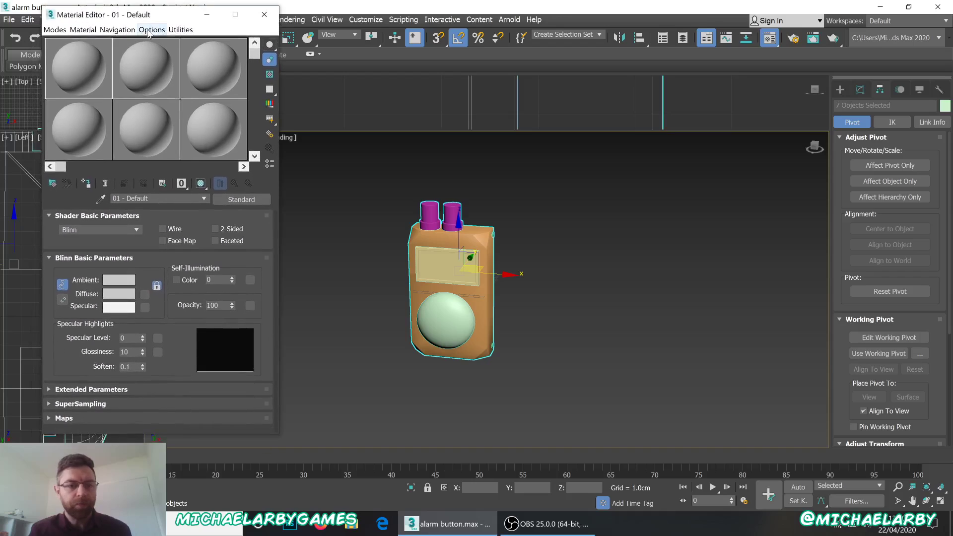
left_click(55, 29)
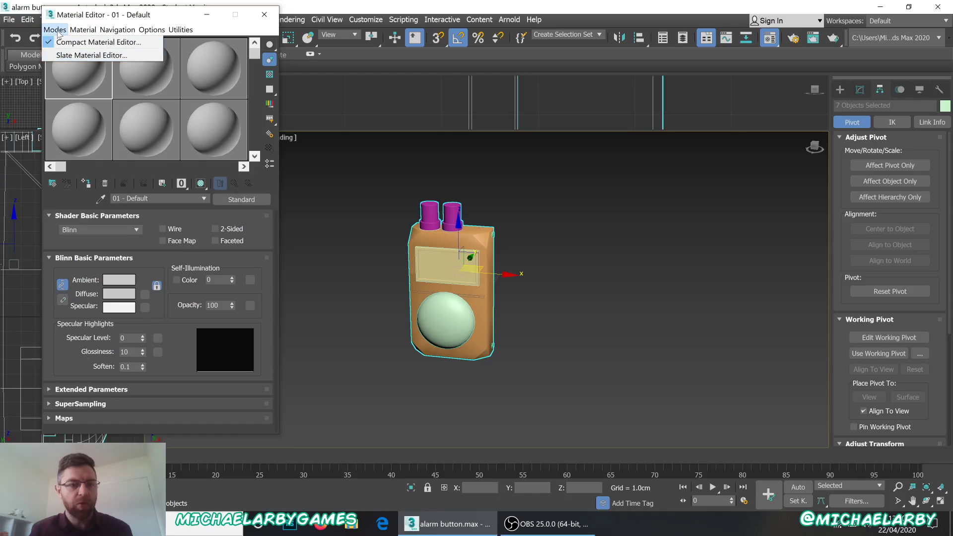
left_click(71, 55)
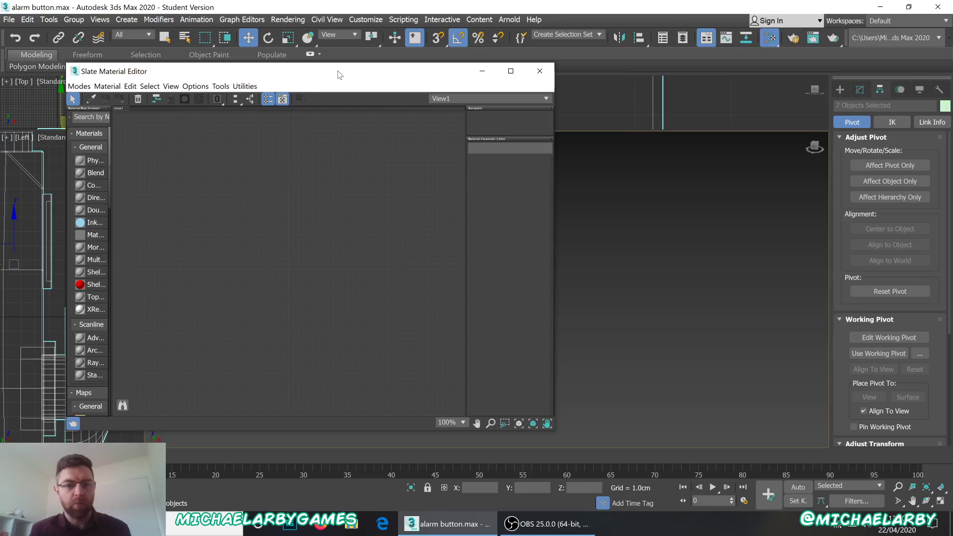
left_click_drag(337, 71, 356, 53)
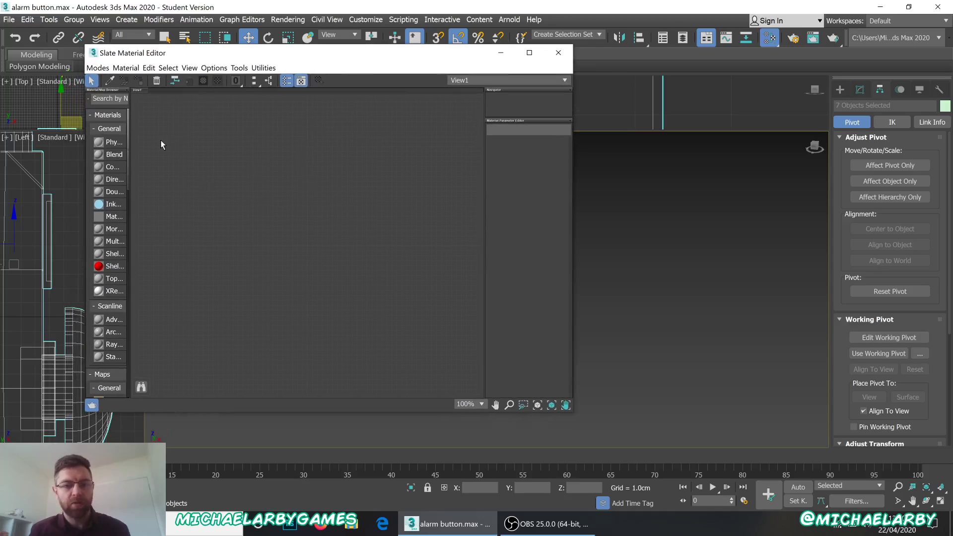
left_click(98, 68)
left_click(112, 80)
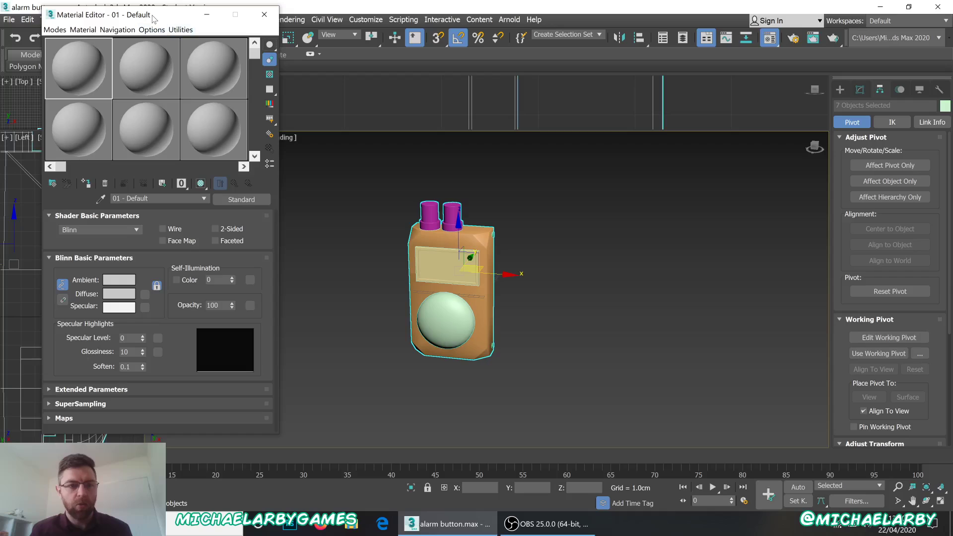
Rename the 01 - Default material to ALARM BUTTON MATERIAL and close the Material Editor.
left_click_drag(154, 19, 143, 21)
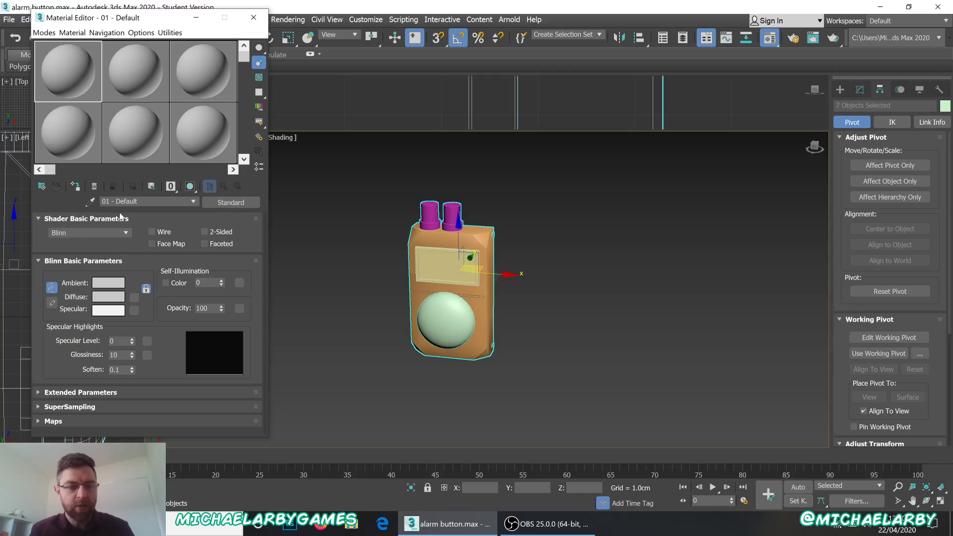
left_click(75, 187)
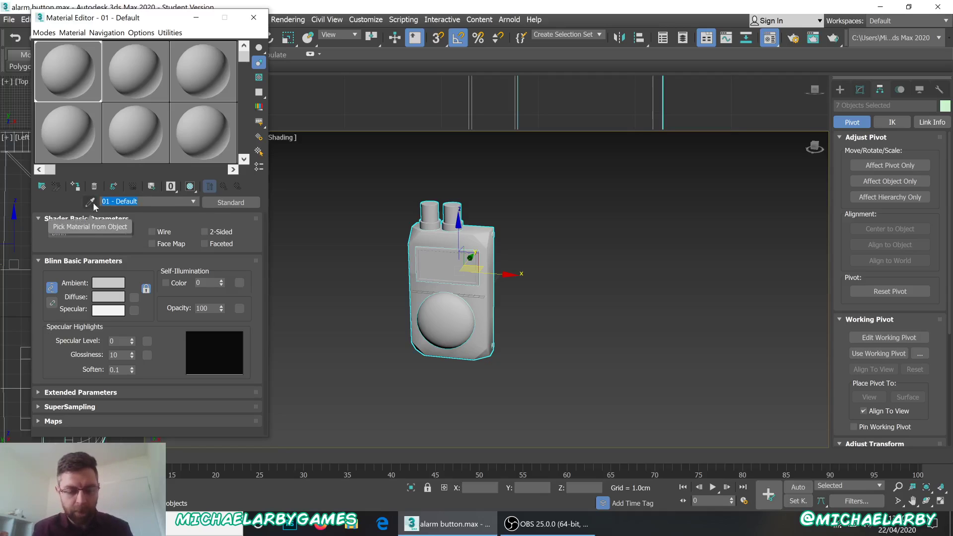
type("ALRAM BU")
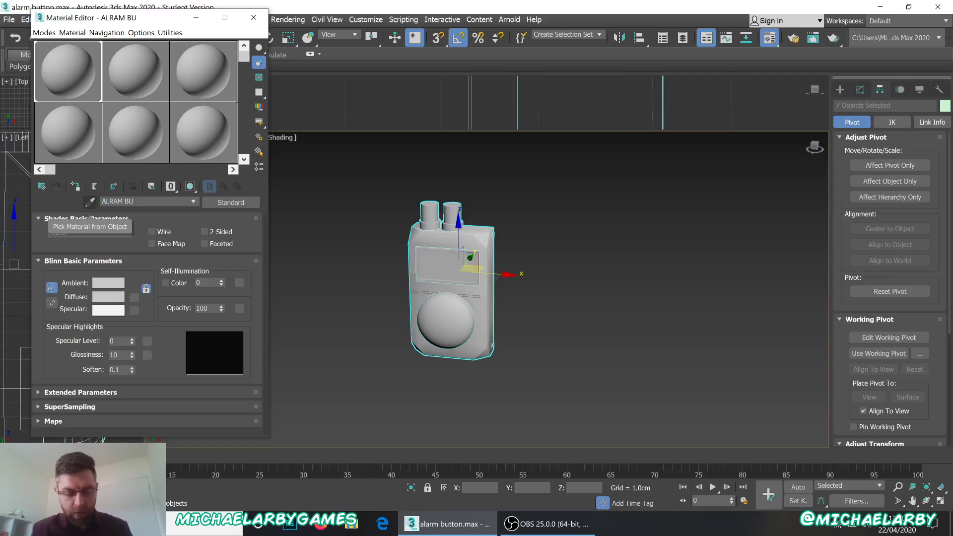
type("TTON MATERIAL")
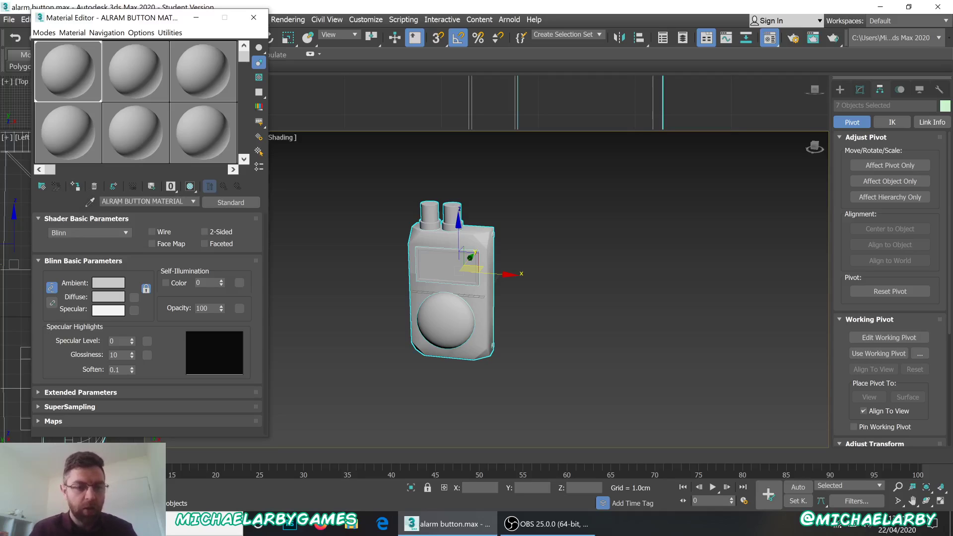
key("BackSpace")
key("BackSpace")
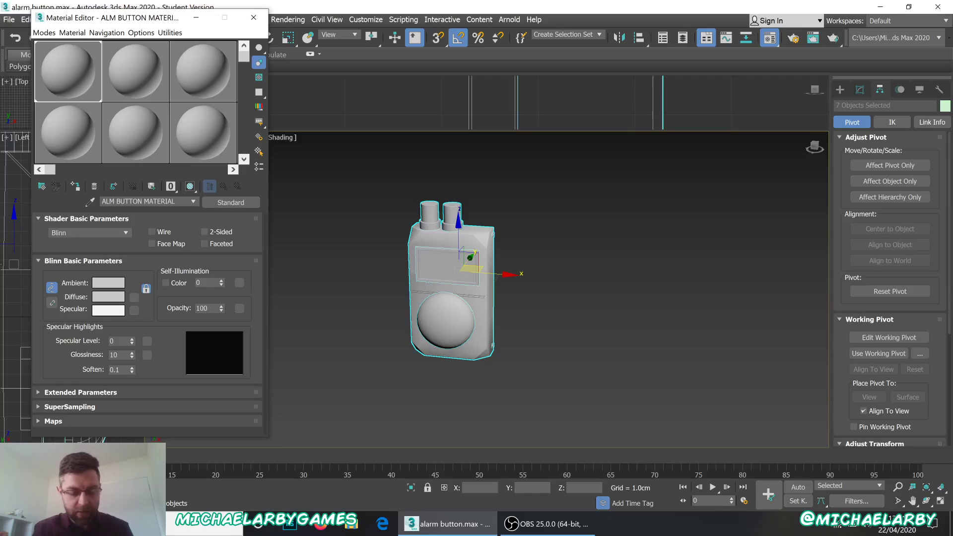
type("AR")
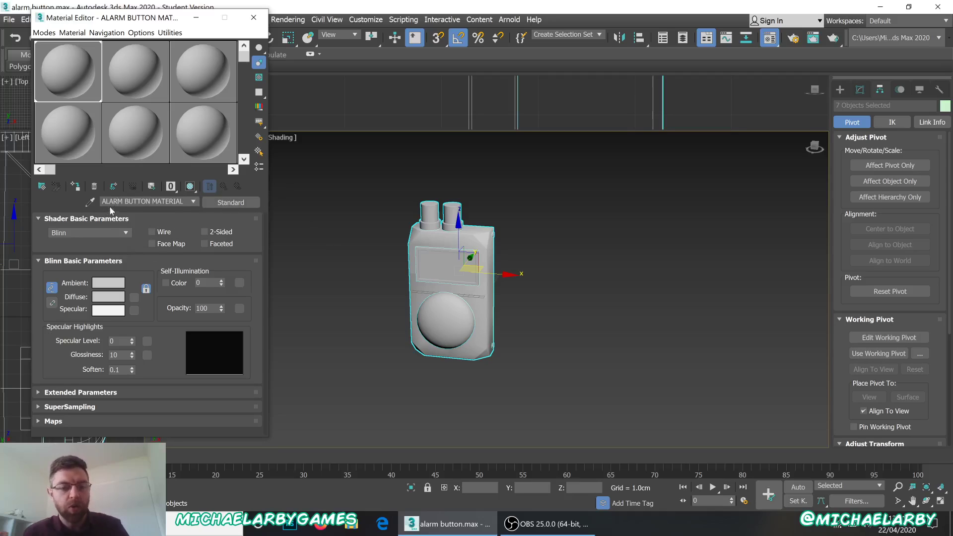
left_click(149, 201)
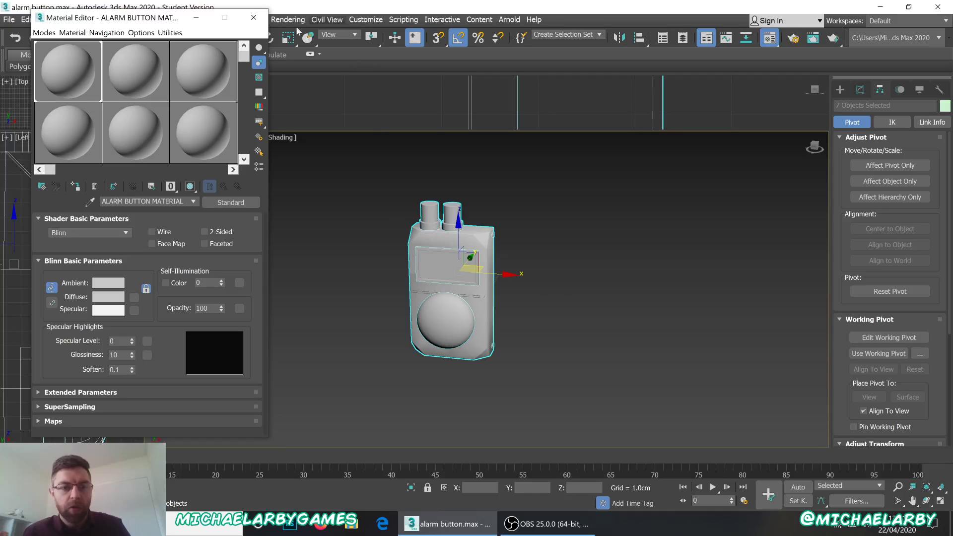
left_click(254, 18)
With the Modify panel active, marquee-select all seven alarm-button parts.
left_click(660, 240)
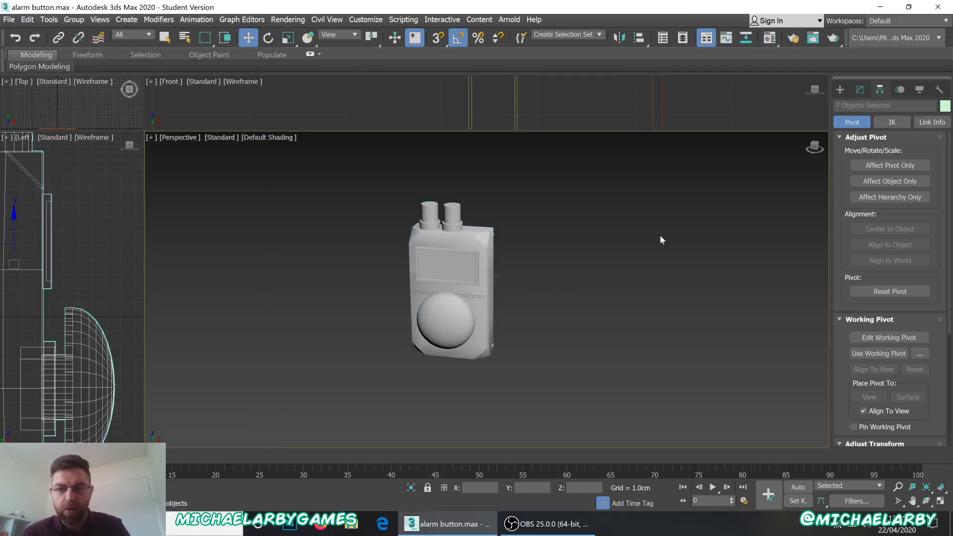
left_click(861, 91)
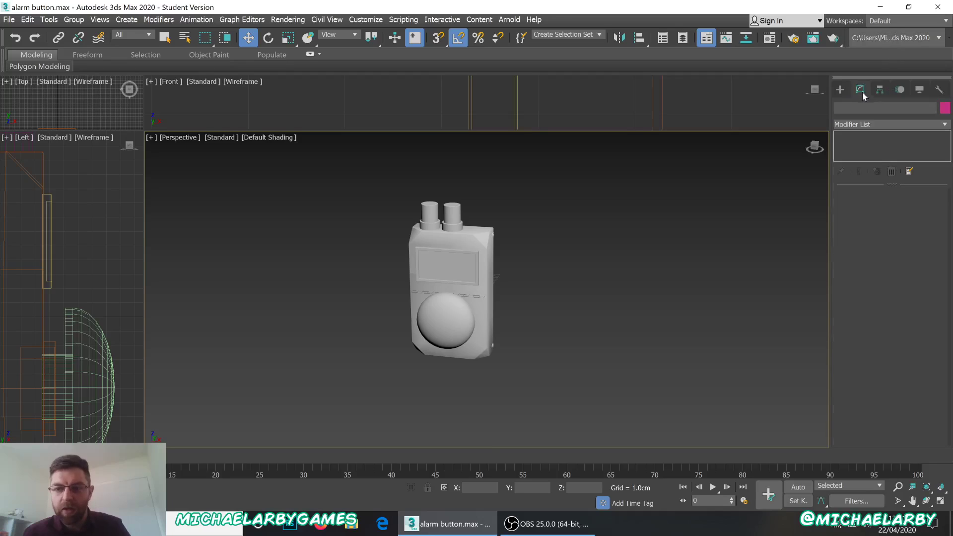
left_click(452, 282)
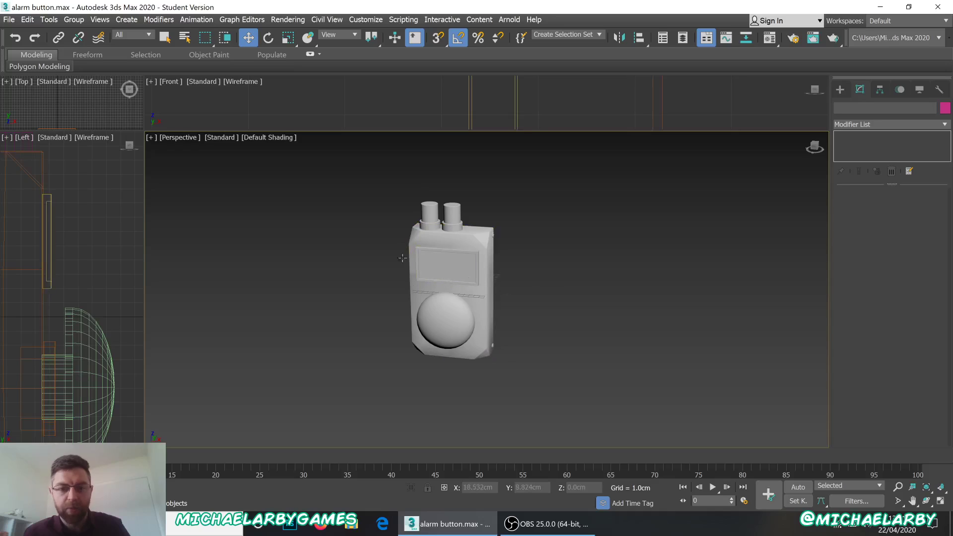
left_click_drag(349, 172, 532, 410)
left_click_drag(500, 363, 497, 354)
scroll(743, 296, "down", 3)
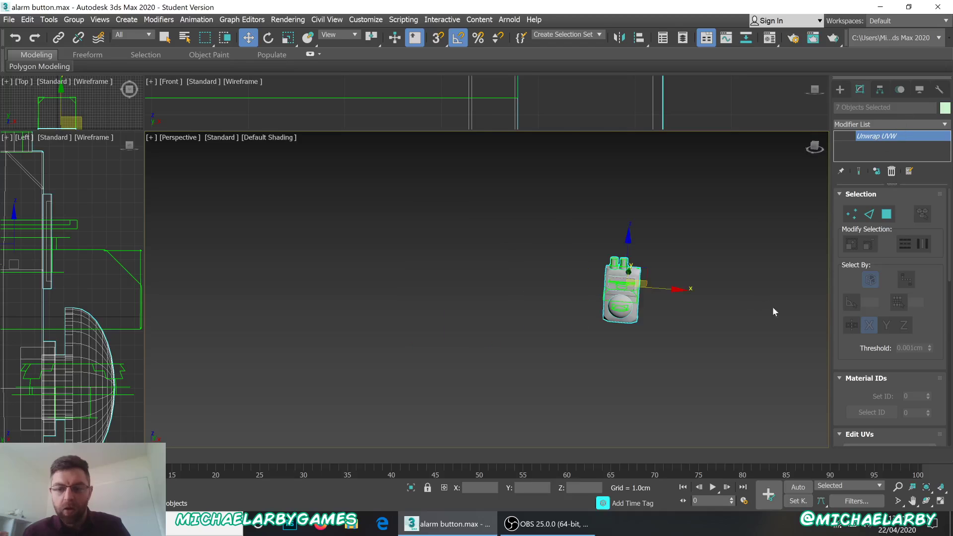
scroll(709, 311, "up", 3)
scroll(837, 356, "down", 3)
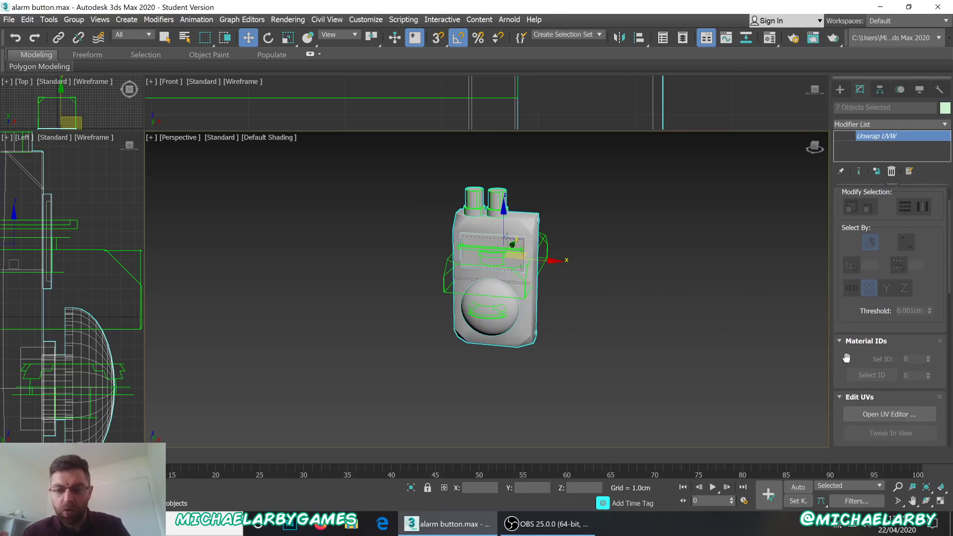
Open the Unwrap UVW editor, reposition it, and check the preview texture list.
left_click(870, 356)
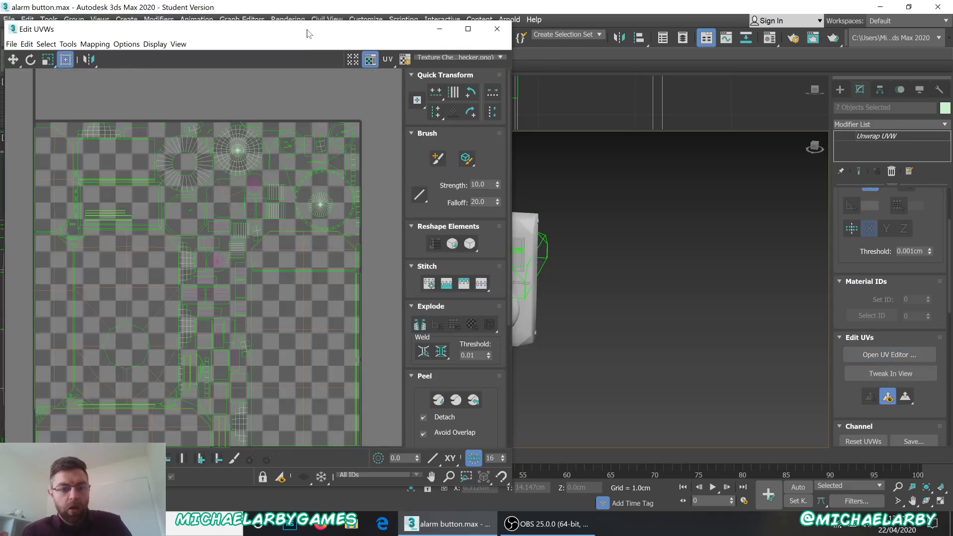
left_click_drag(307, 34, 432, 13)
scroll(300, 97, "down", 3)
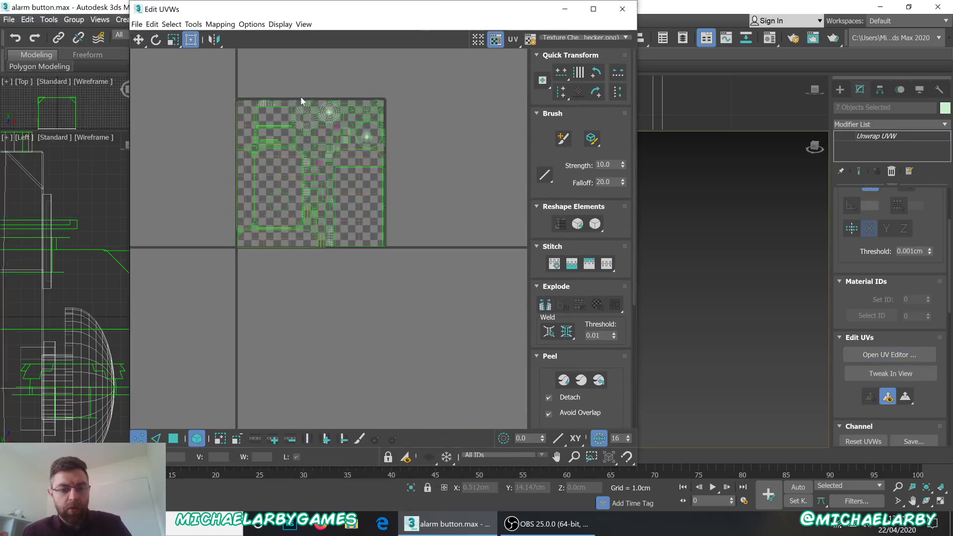
scroll(291, 148, "up", 3)
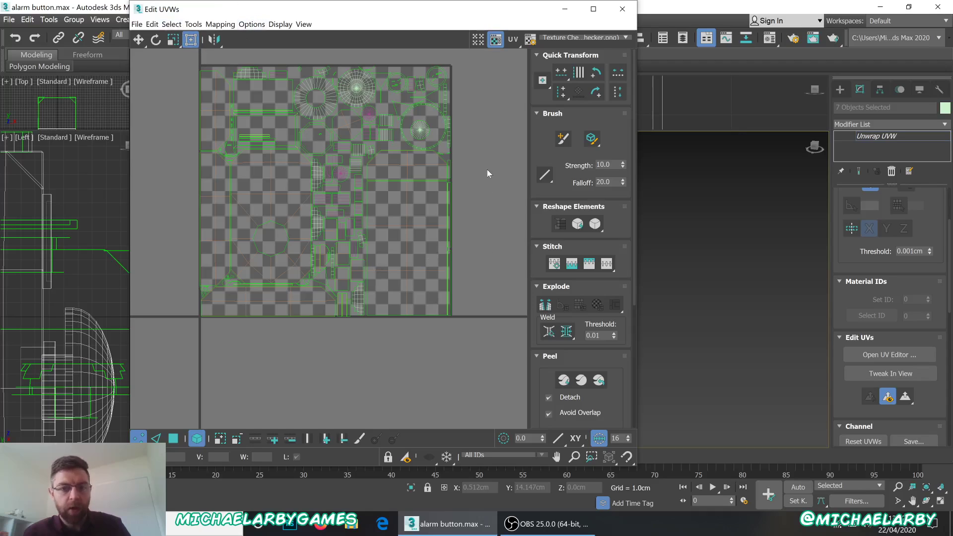
left_click(568, 38)
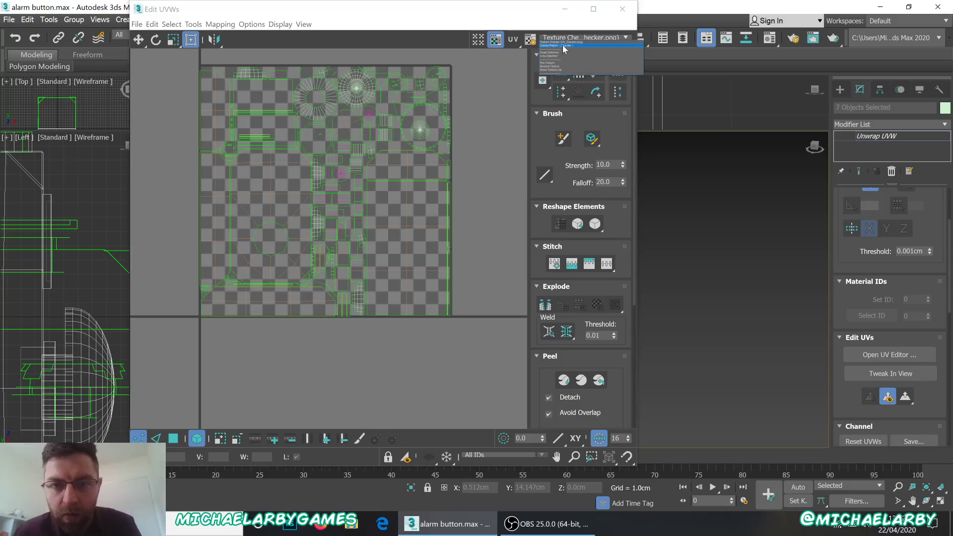
left_click(607, 37)
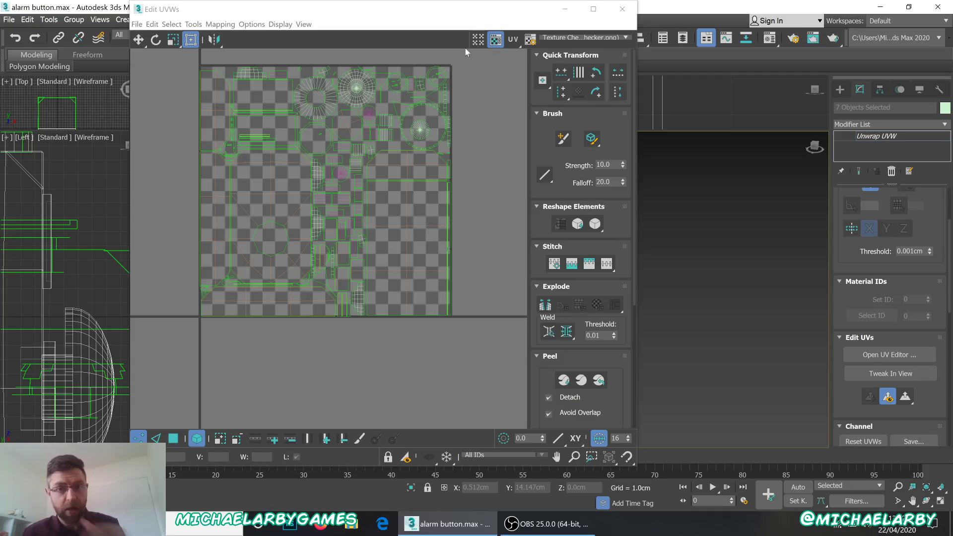
Close the Edit UVWs window.
left_click(623, 9)
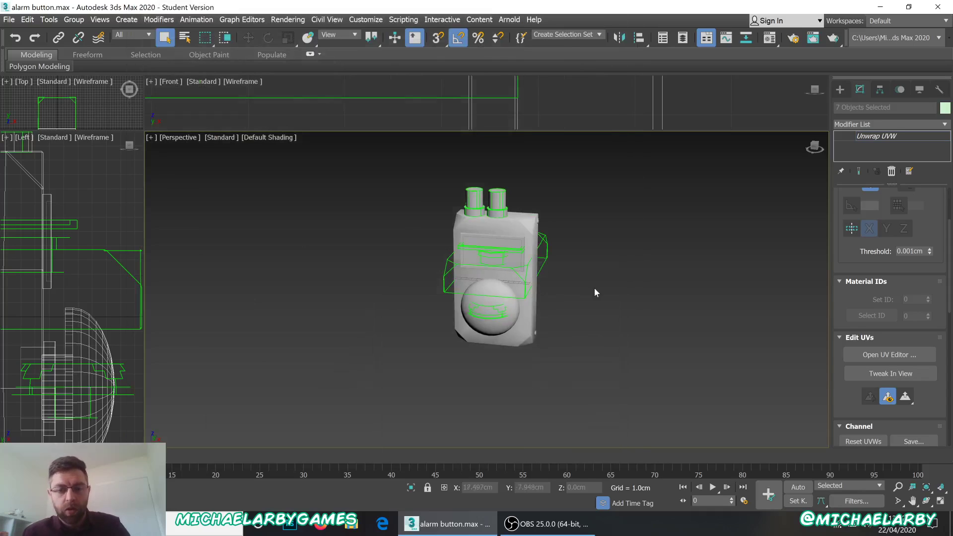
scroll(418, 288, "down", 4)
scroll(418, 287, "up", 2)
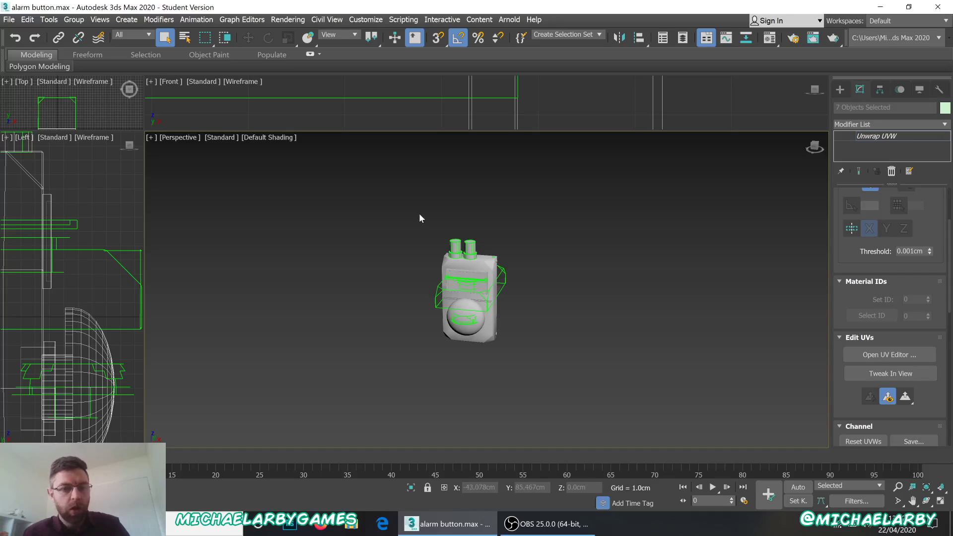
Return to Top-level editing and marquee-select all seven alarm-button parts.
left_click_drag(398, 211, 543, 357)
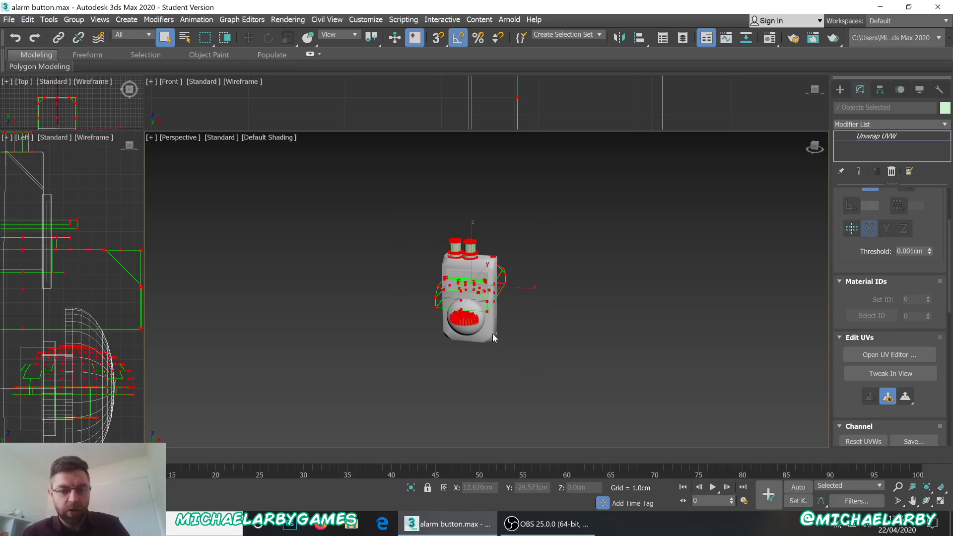
right_click(582, 262)
left_click(559, 240)
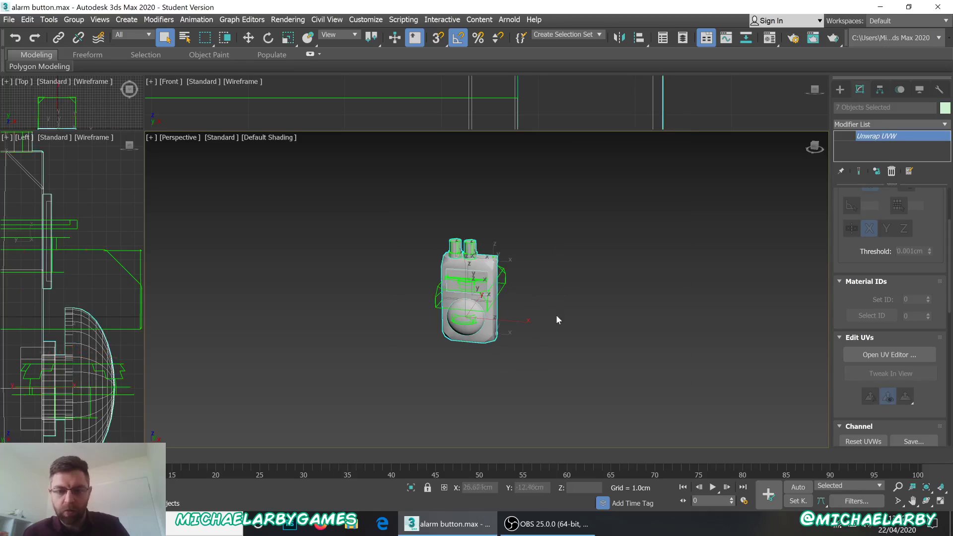
left_click_drag(390, 198, 504, 402)
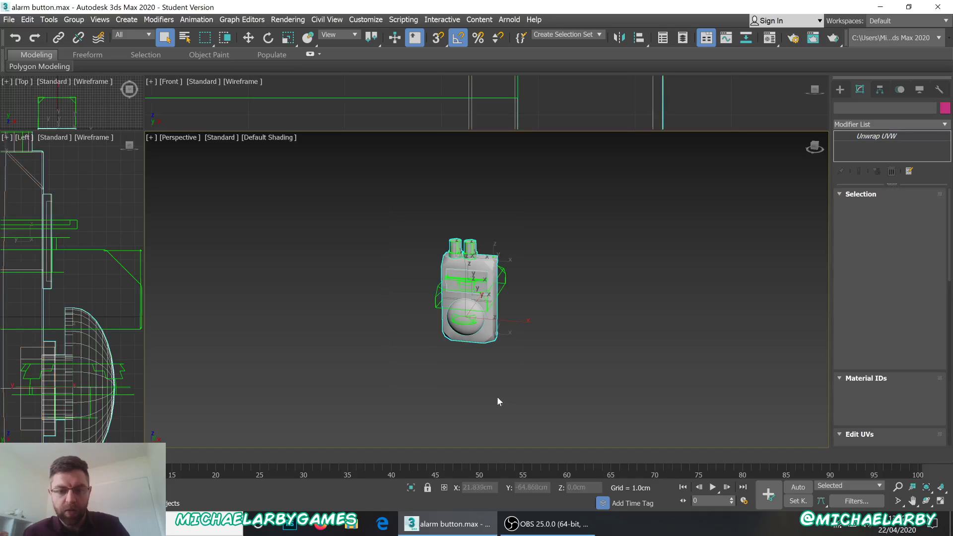
Open File > Export Selected, then cancel the Select File to Export dialog.
left_click(10, 20)
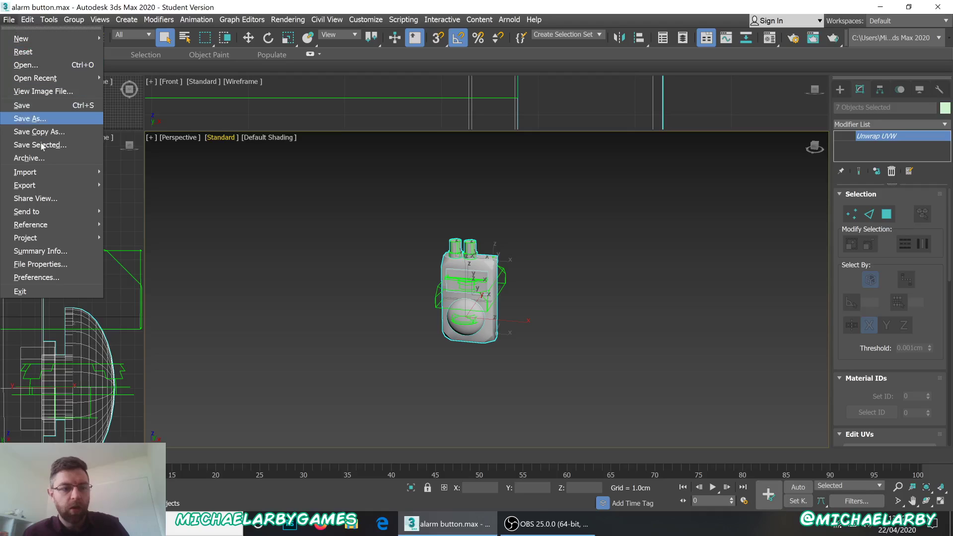
mouse_move(49, 184)
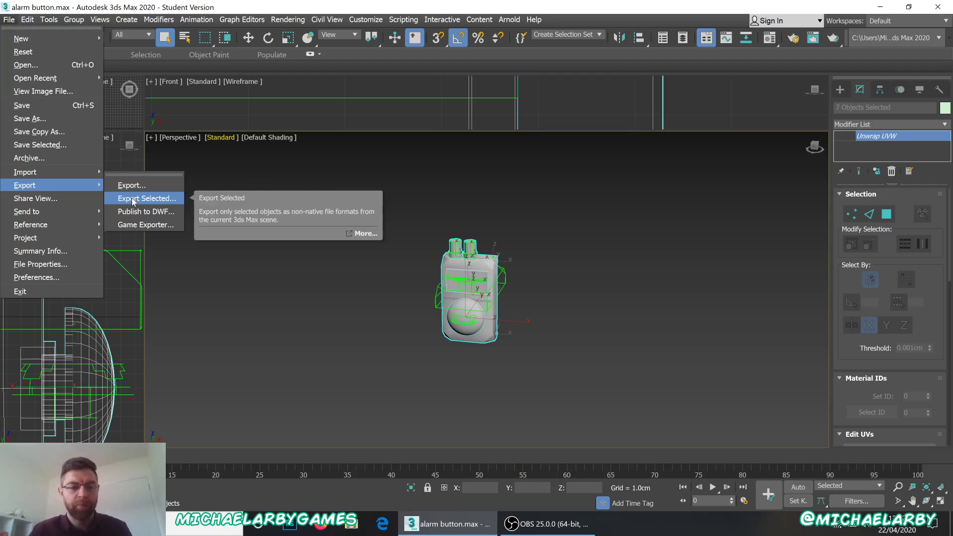
left_click(133, 199)
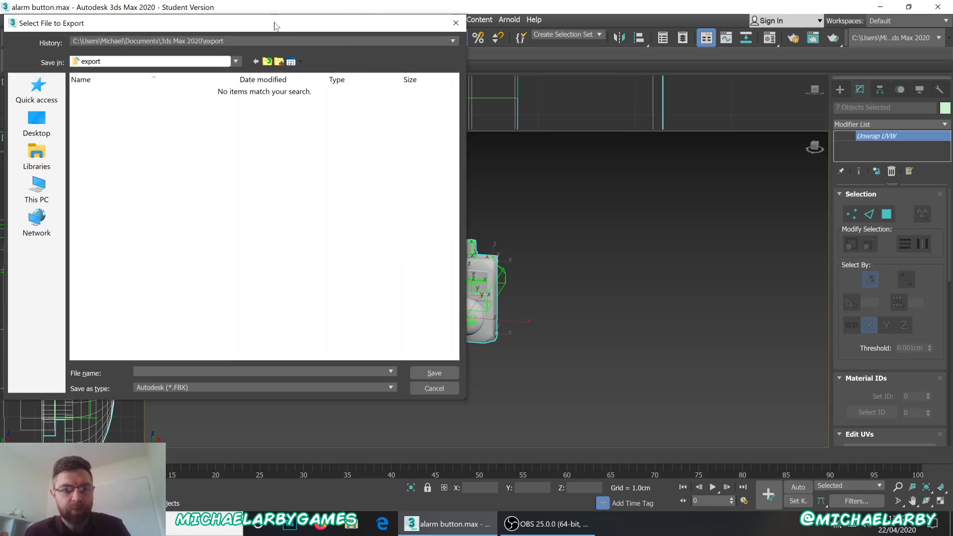
left_click_drag(273, 25, 409, 36)
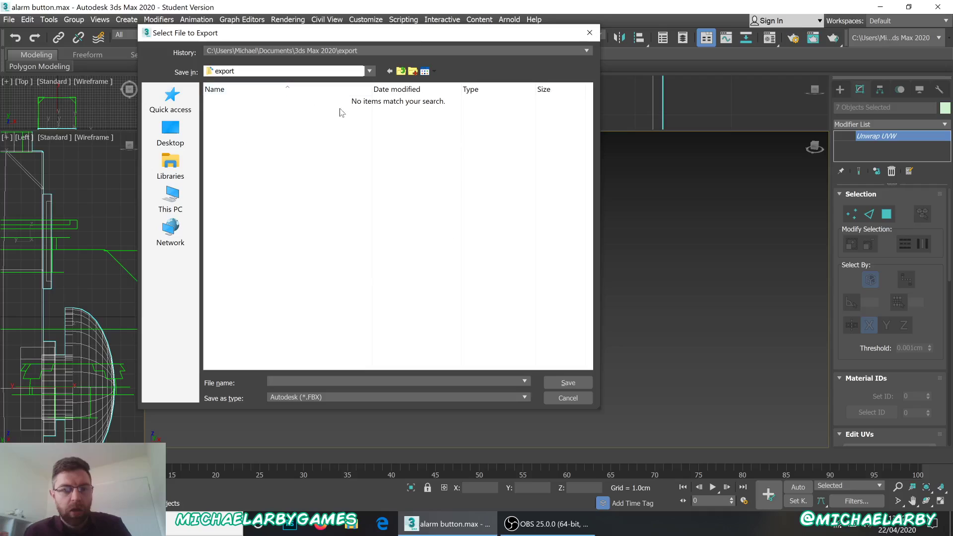
left_click(571, 402)
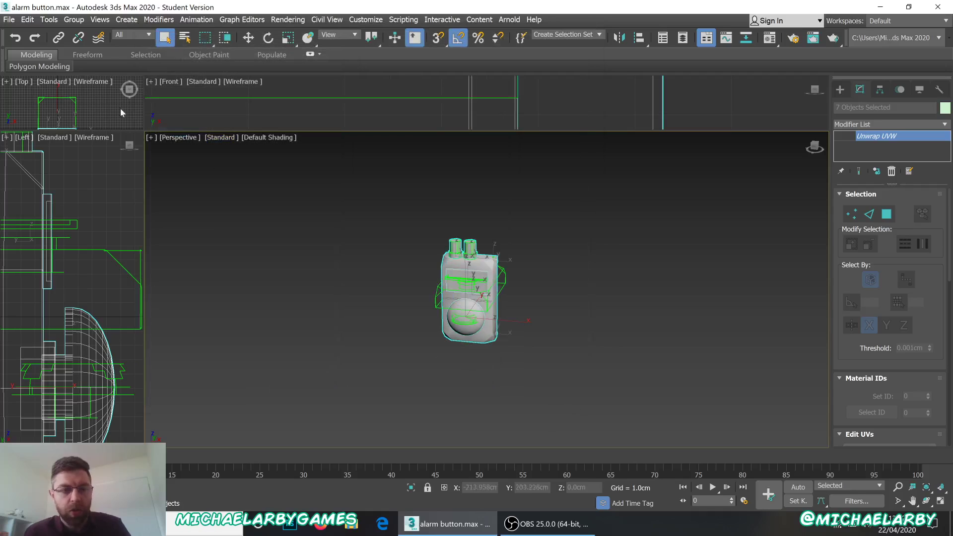
Clear the selection, dismiss the File menu, and marquee-select the whole alarm button.
left_click(15, 37)
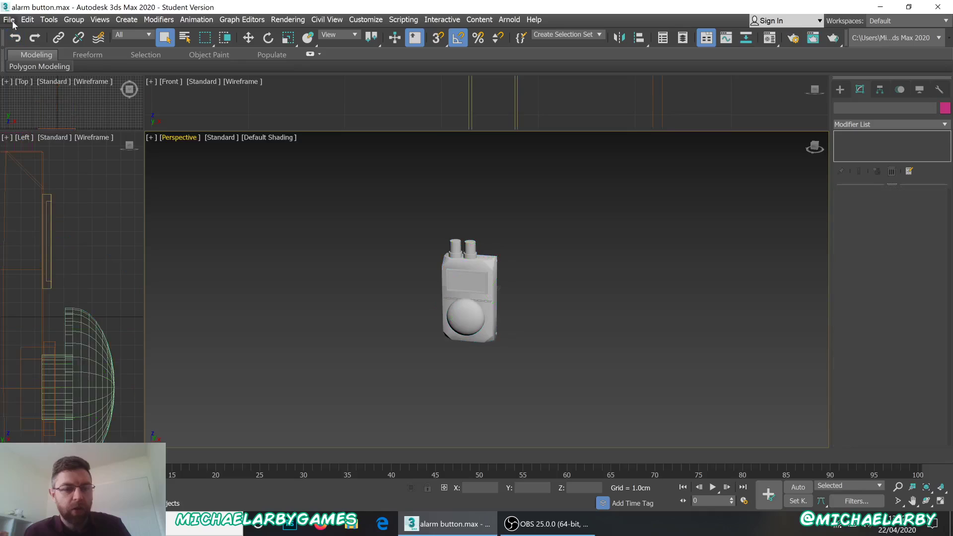
left_click(9, 19)
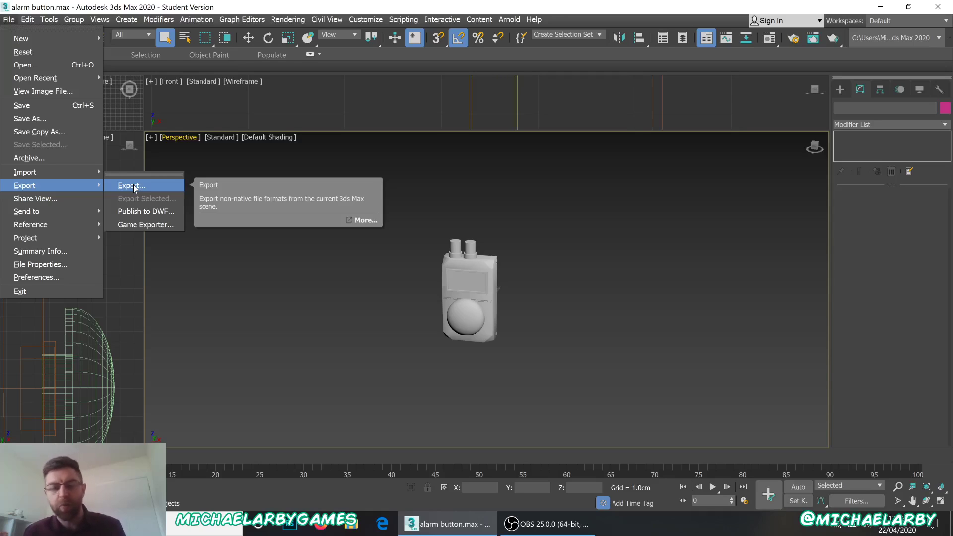
left_click(133, 185)
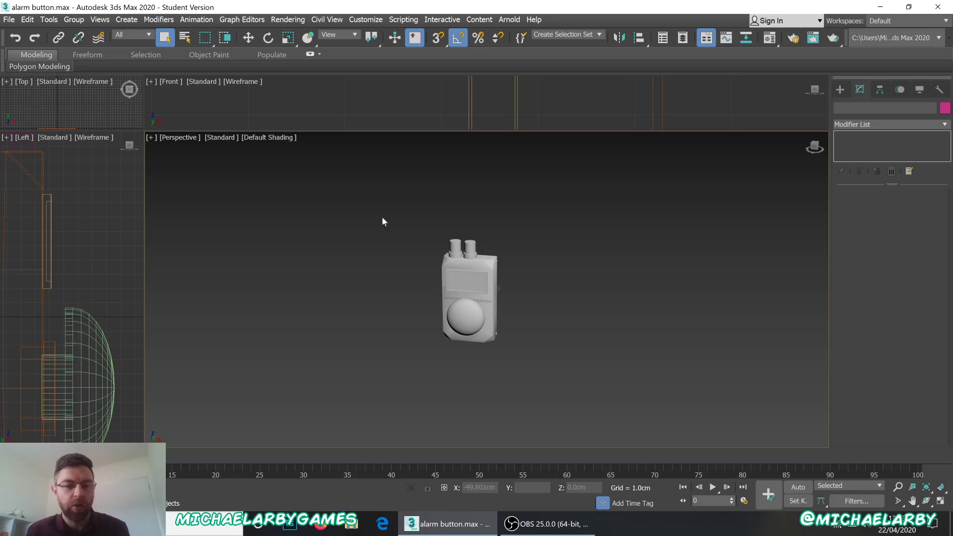
left_click_drag(390, 234, 529, 379)
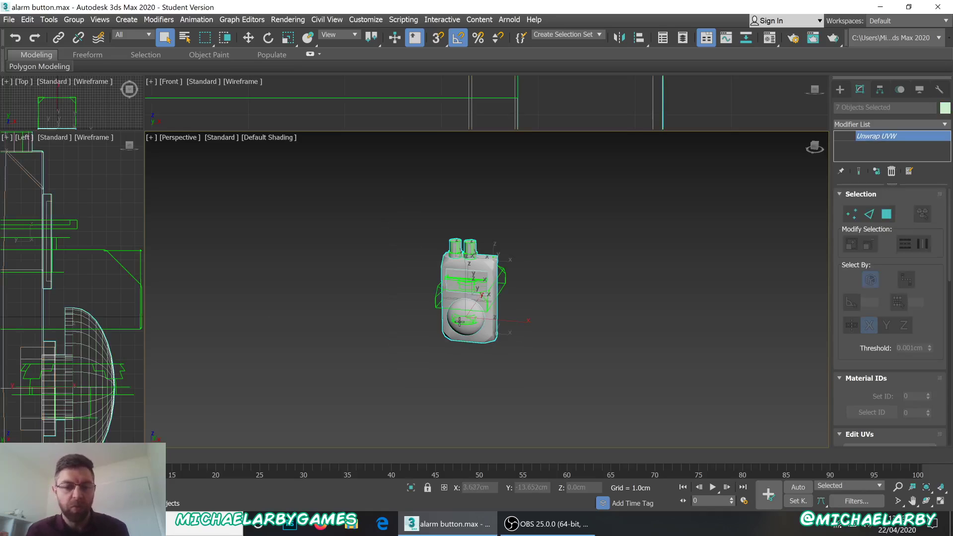
Start an Export Selected for the chosen alarm parts.
left_click(9, 20)
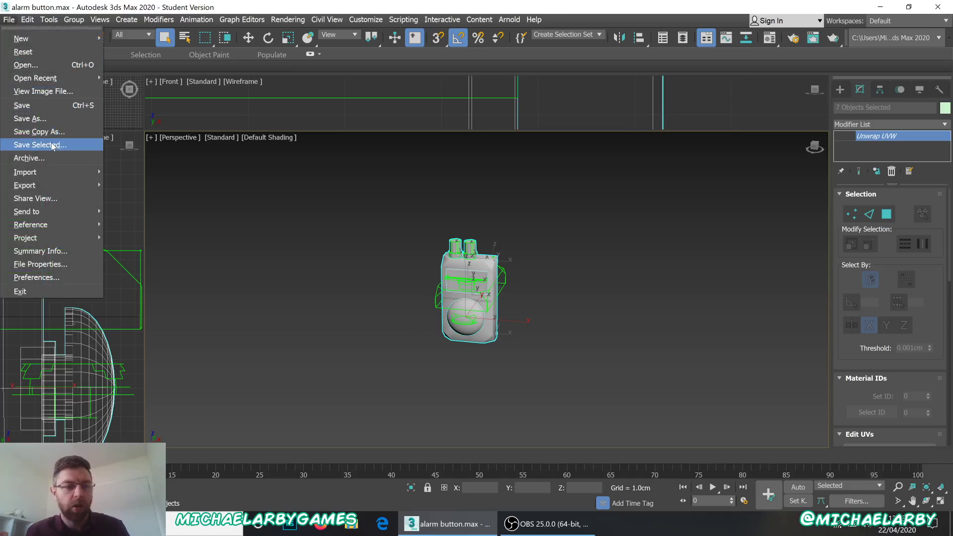
left_click(150, 199)
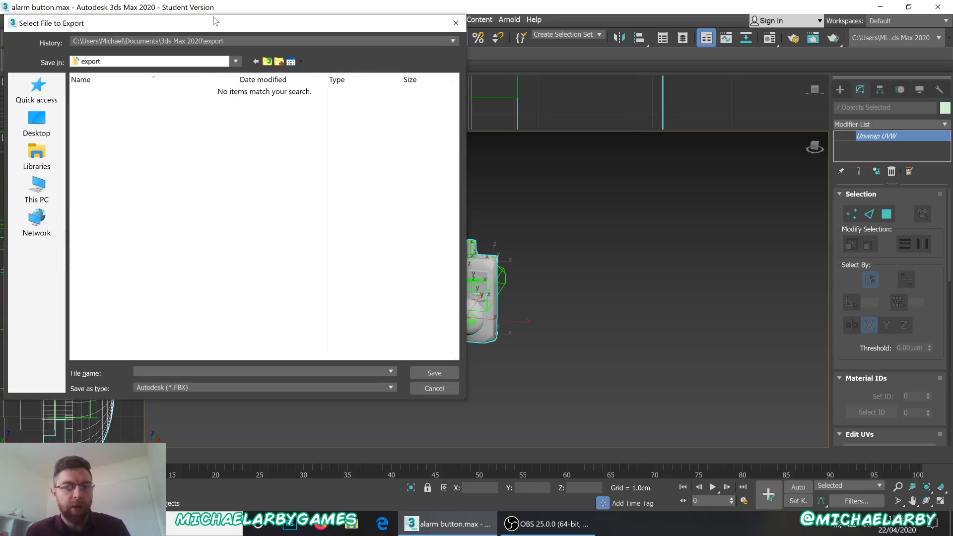
left_click_drag(215, 19, 414, 19)
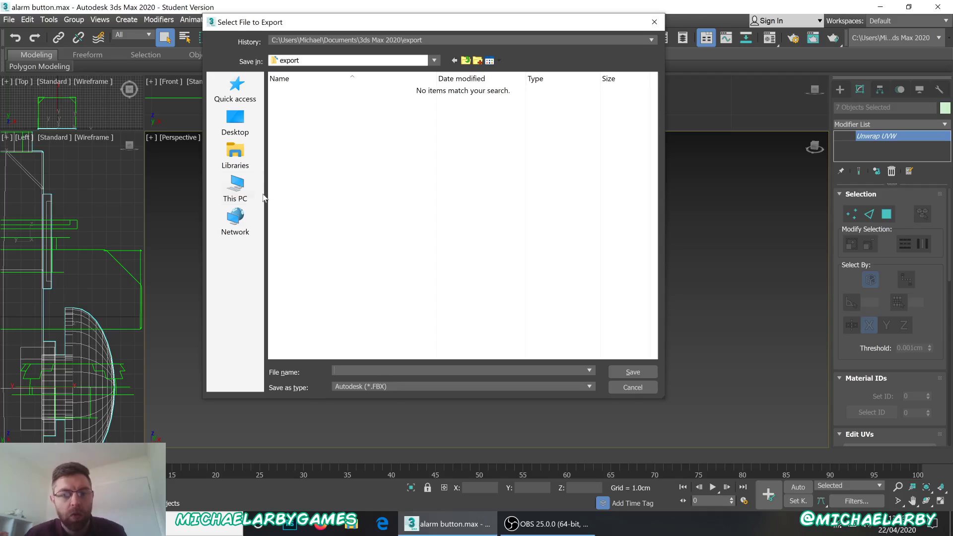
Save the export as ALARM BOX FBX on This PC > DATA (D:).
left_click(234, 198)
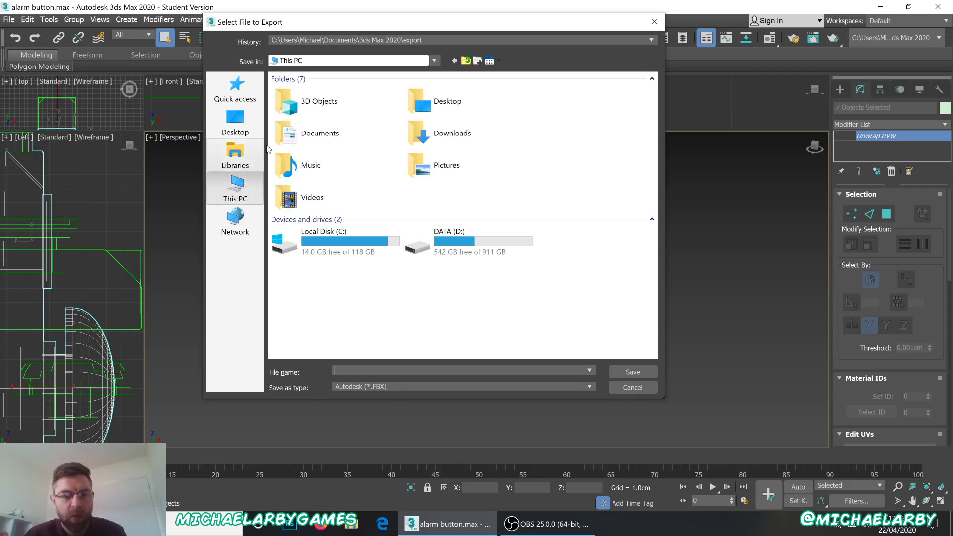
double_click(445, 236)
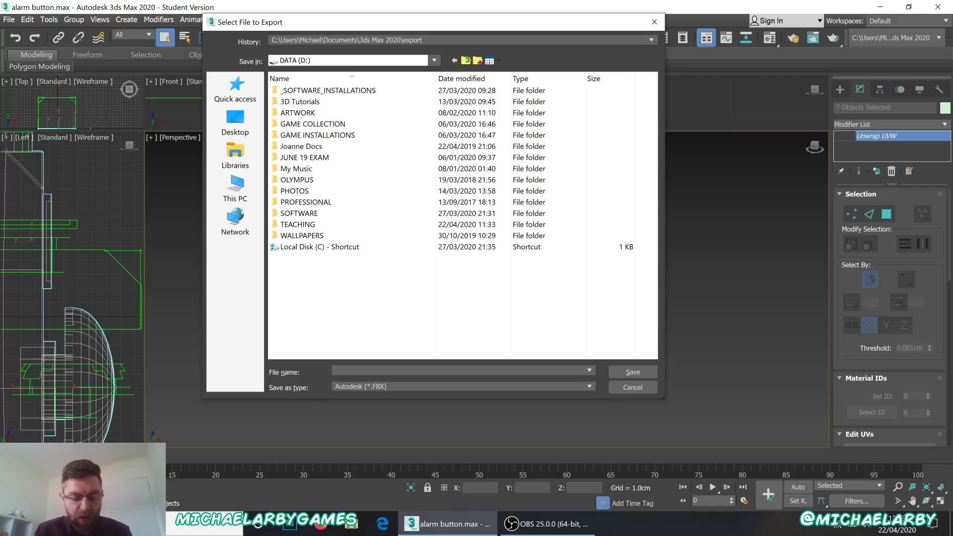
type("ALARM BOX")
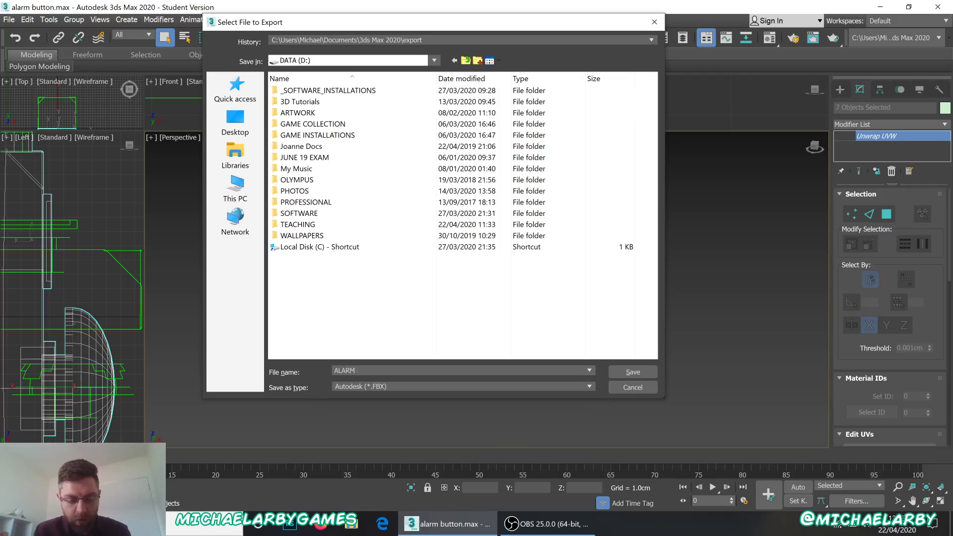
left_click(633, 372)
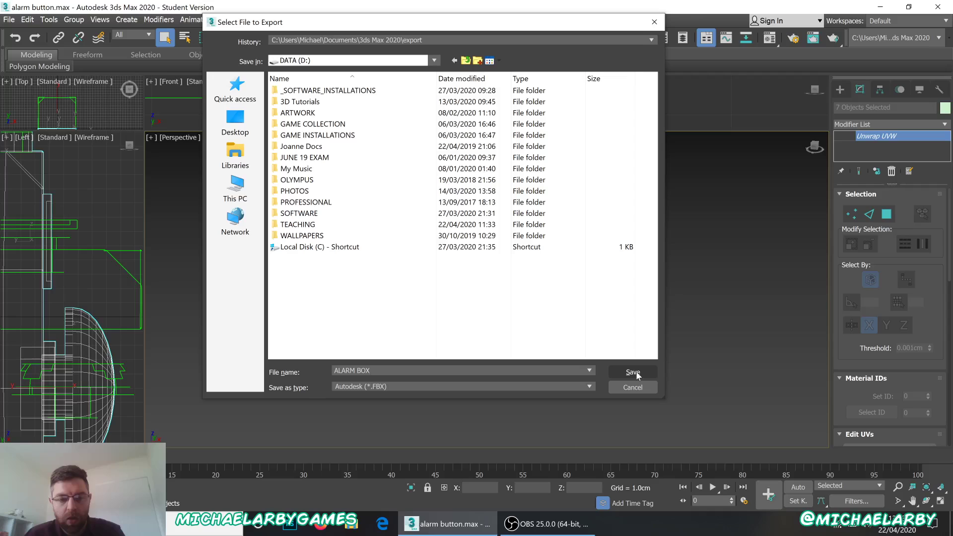
left_click(636, 374)
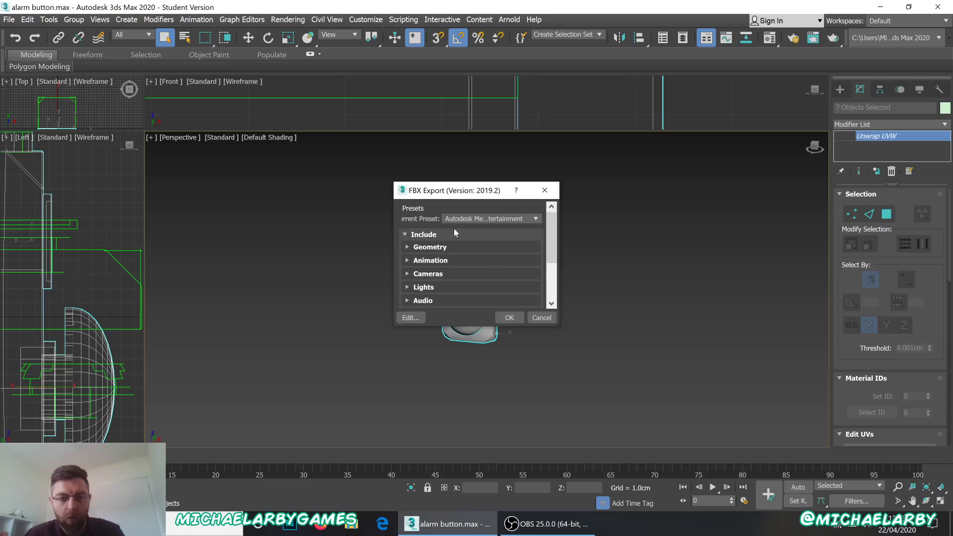
Run the FBX export with the Autodesk Media & Entertainment preset, then deselect the parts.
left_click_drag(469, 190, 317, 98)
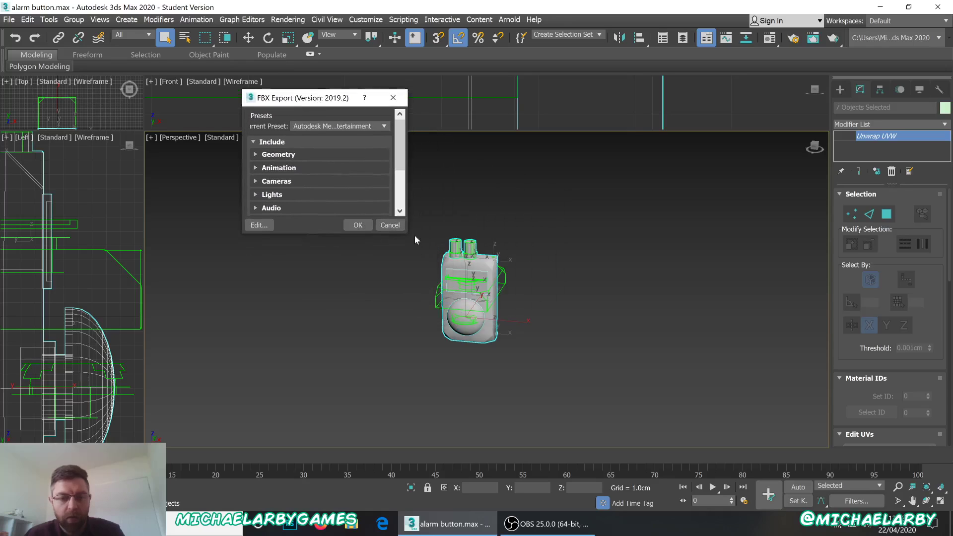
left_click_drag(405, 236, 601, 339)
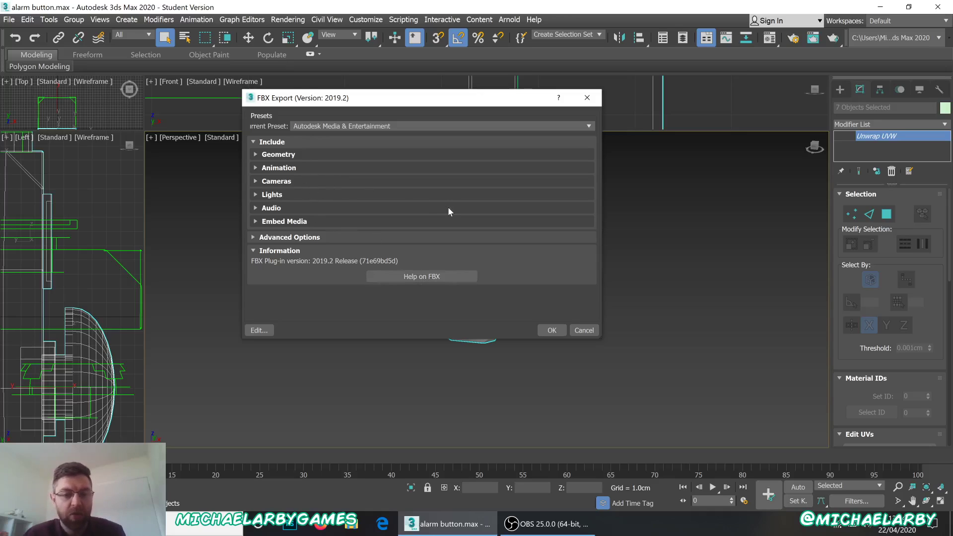
left_click(552, 332)
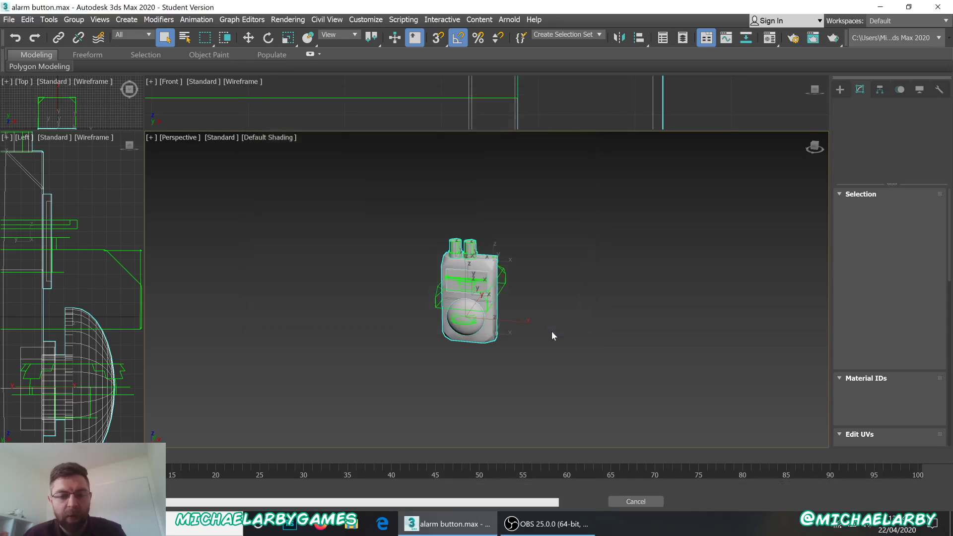
left_click(586, 346)
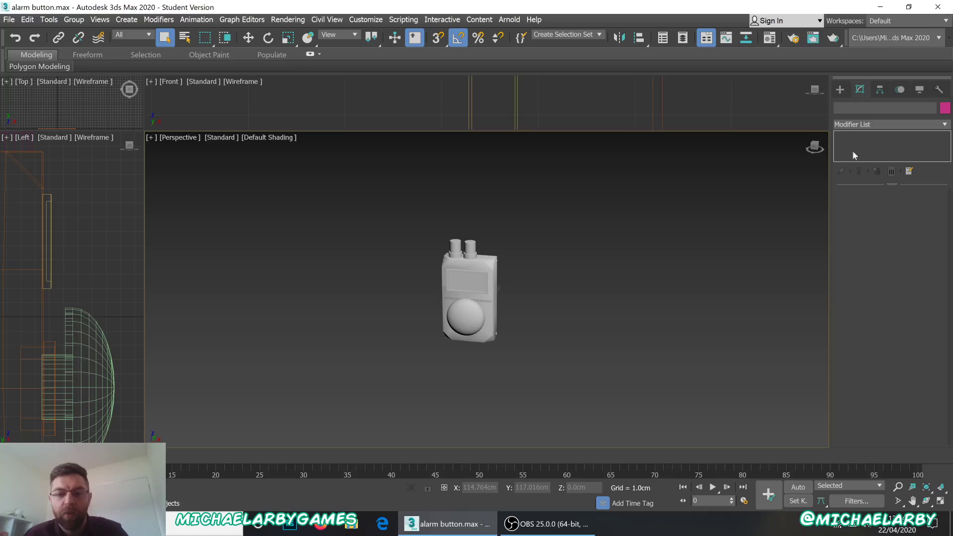
Select all seven alarm parts and apply Reset Transform and Reset Scale in the Hierarchy panel.
left_click_drag(384, 211, 497, 348)
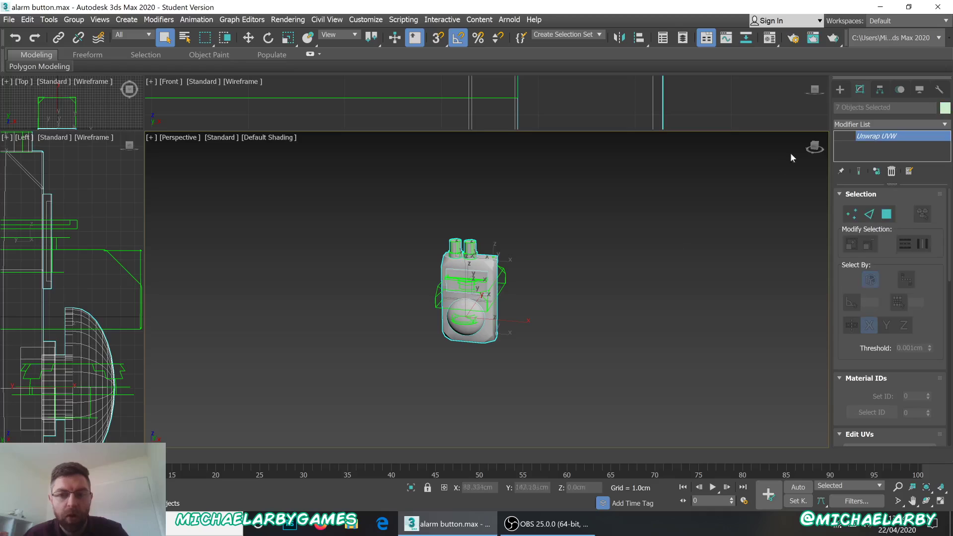
left_click(941, 89)
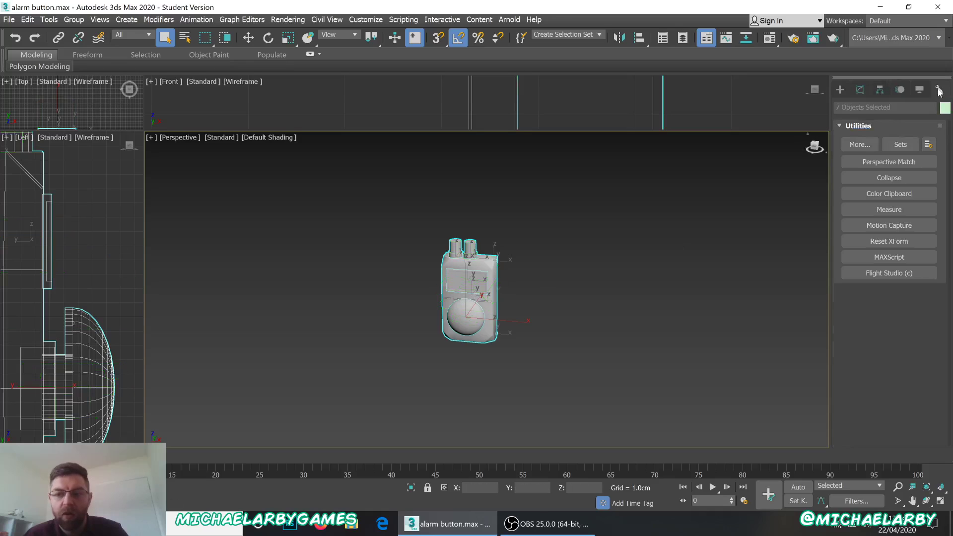
left_click(880, 90)
scroll(898, 272, "down", 8)
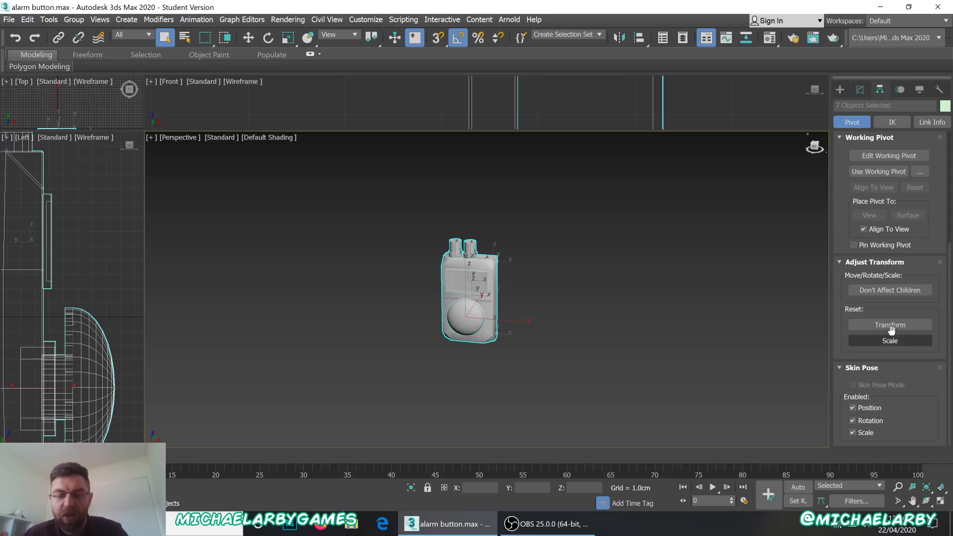
left_click(890, 325)
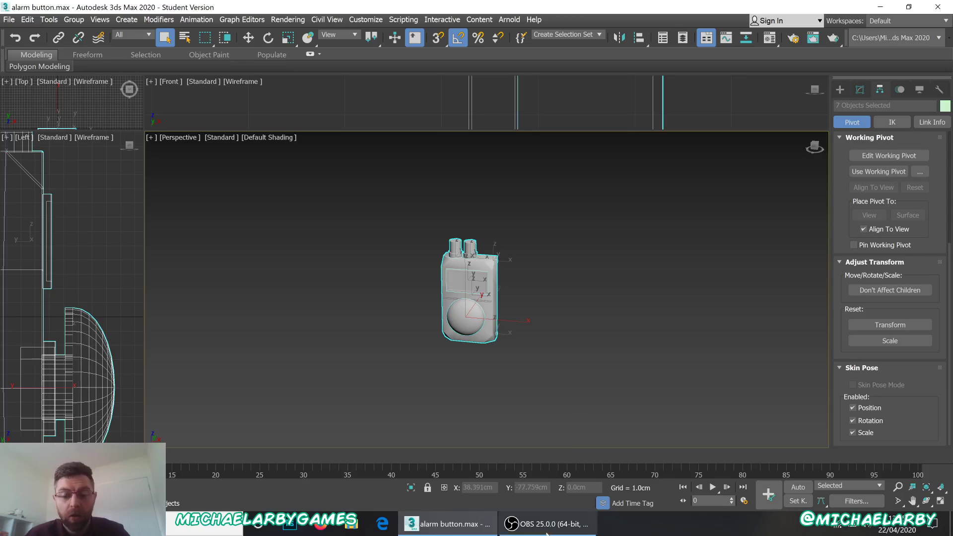
Switch to the OBS Studio window from the Windows taskbar.
mouse_move(556, 529)
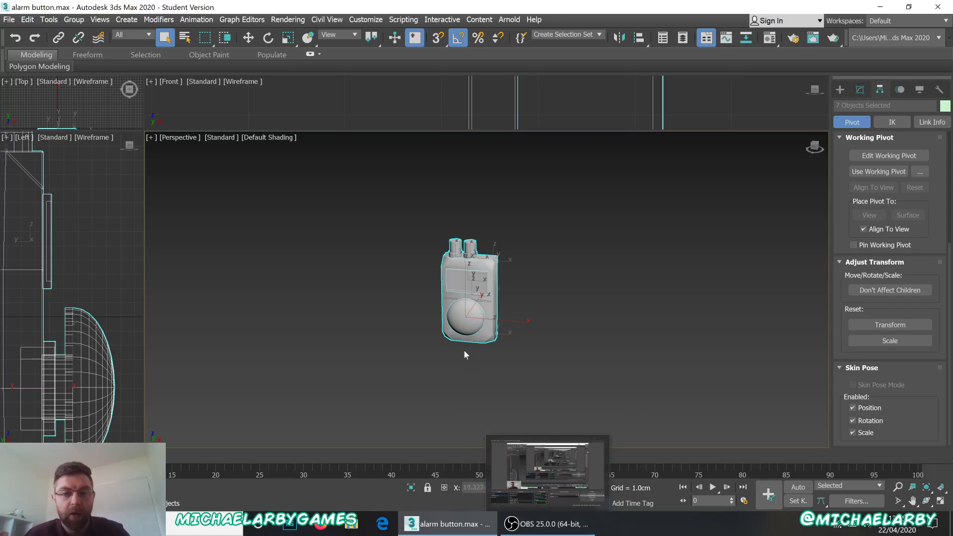
left_click(542, 530)
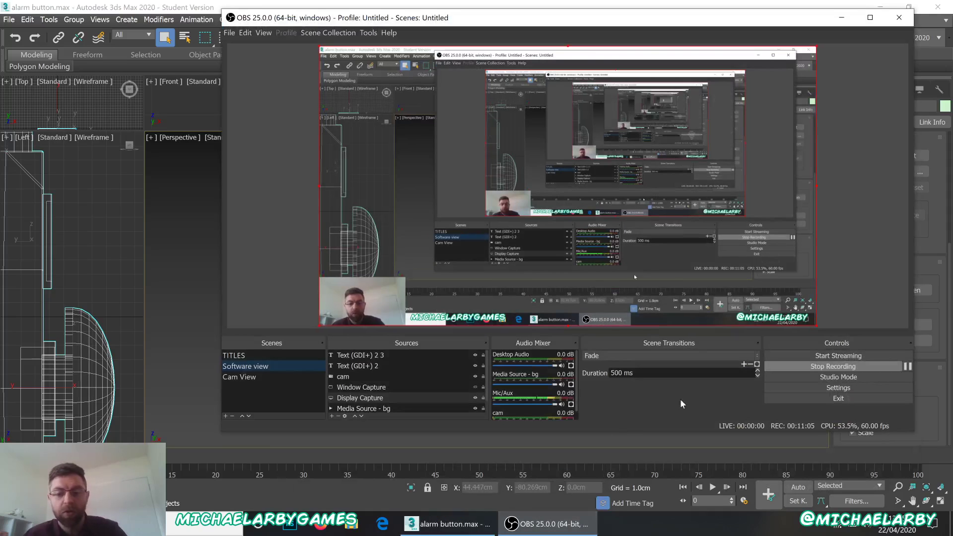